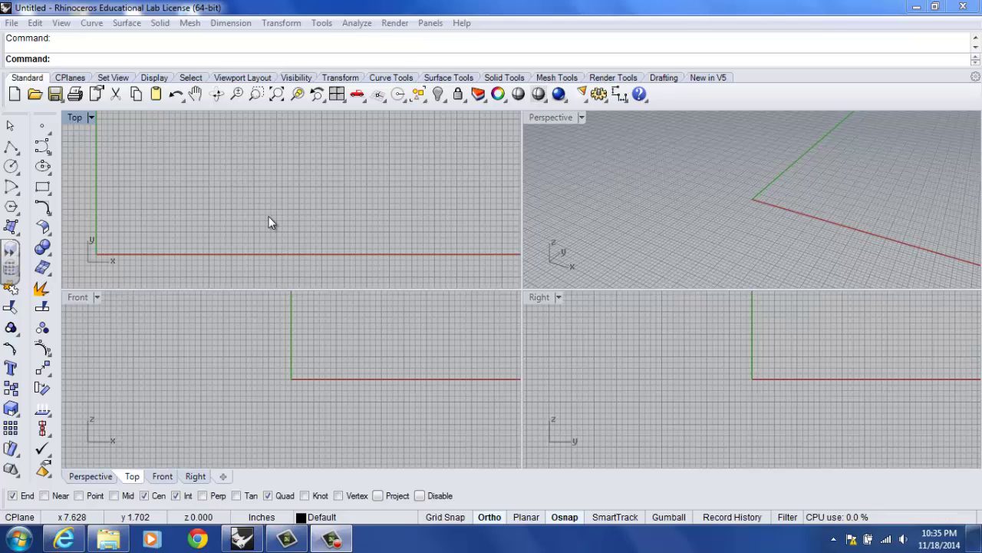
Create a new model from the Small Objects - Inches template.
click(13, 24)
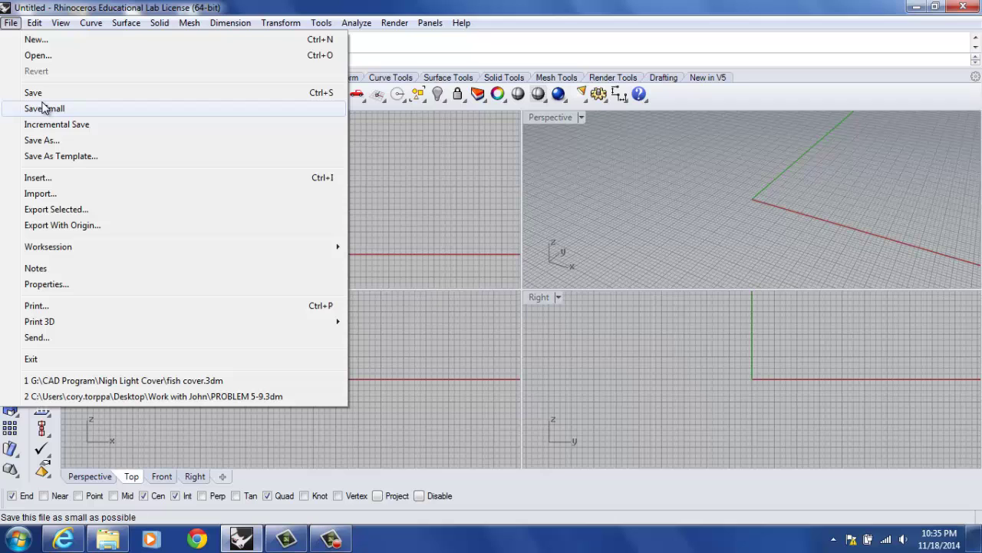
click(37, 39)
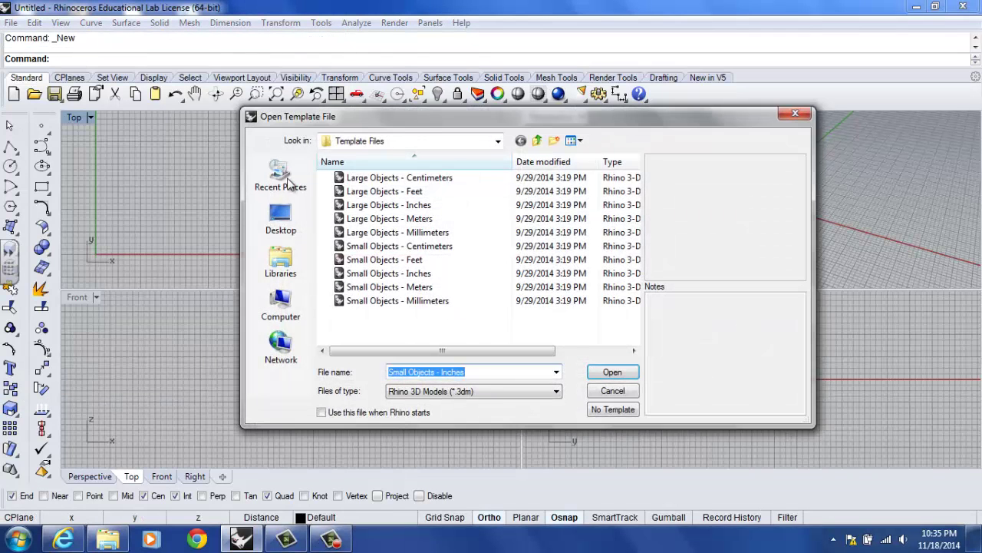
click(420, 278)
click(612, 373)
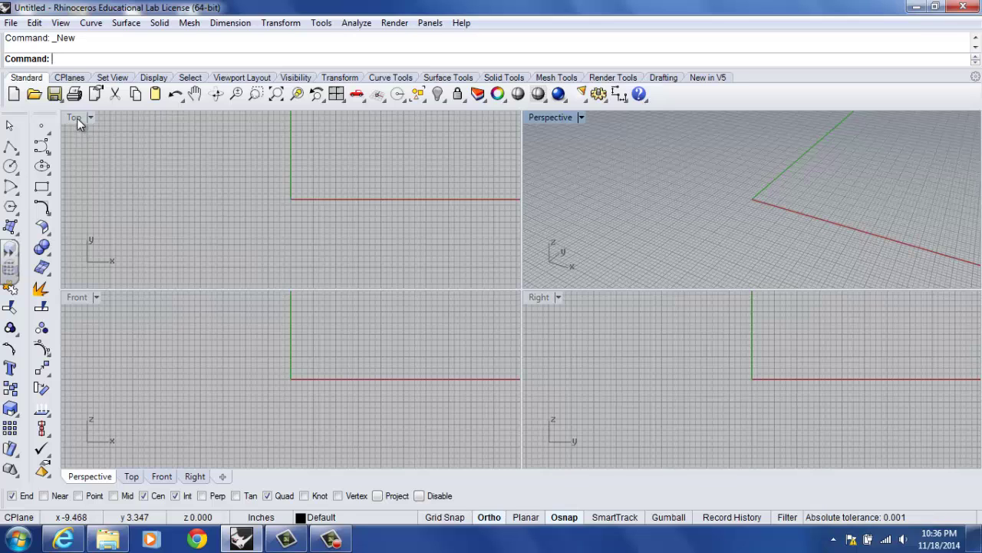
Maximize the Top viewport and pan it so the origin sits near the lower-left corner of the view.
double_click(74, 118)
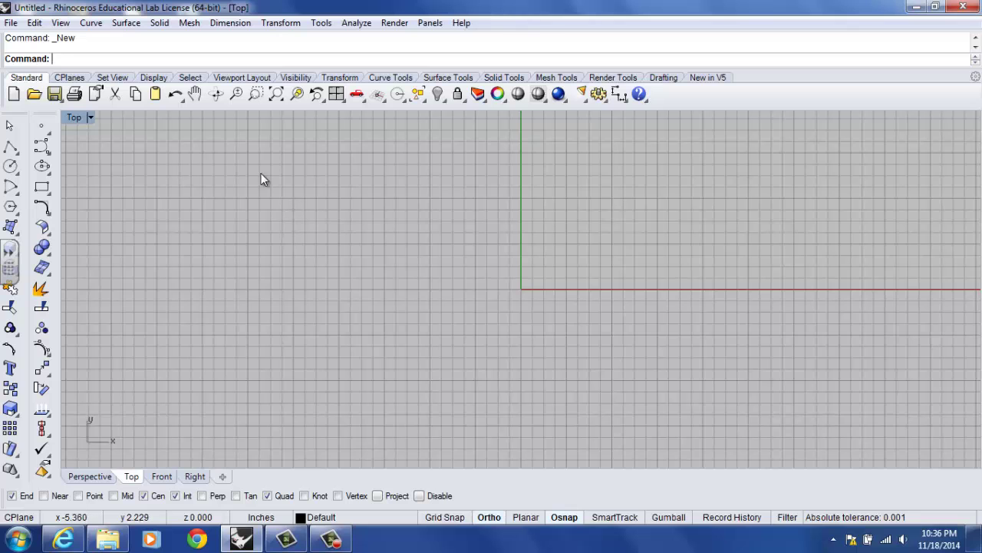
click(194, 94)
drag(465, 257, 125, 363)
key(Return)
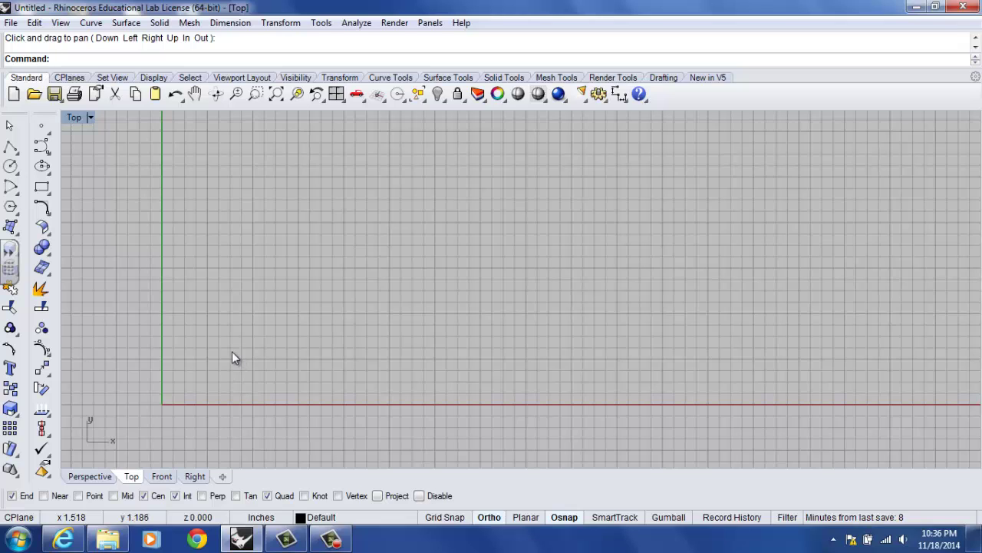
click(90, 23)
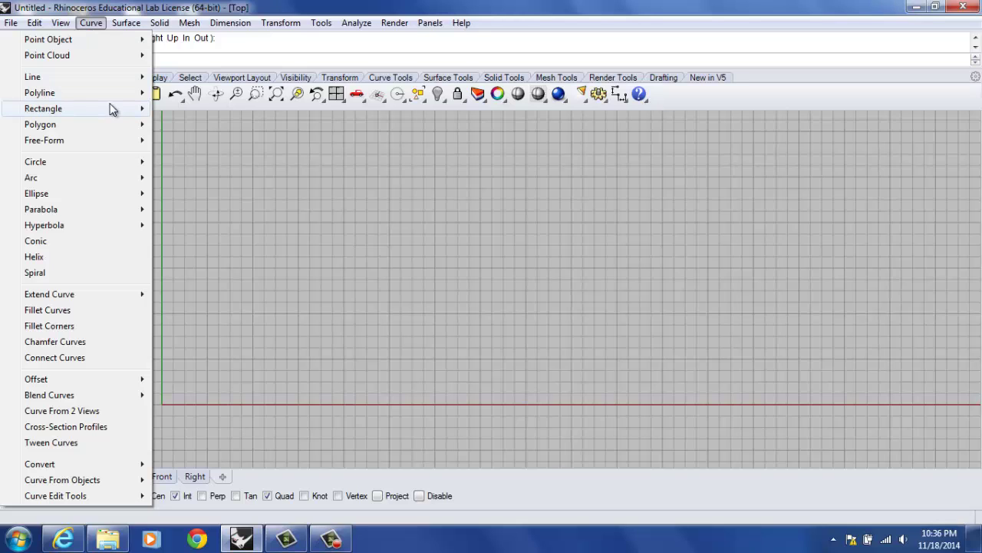
mouse_move(115, 95)
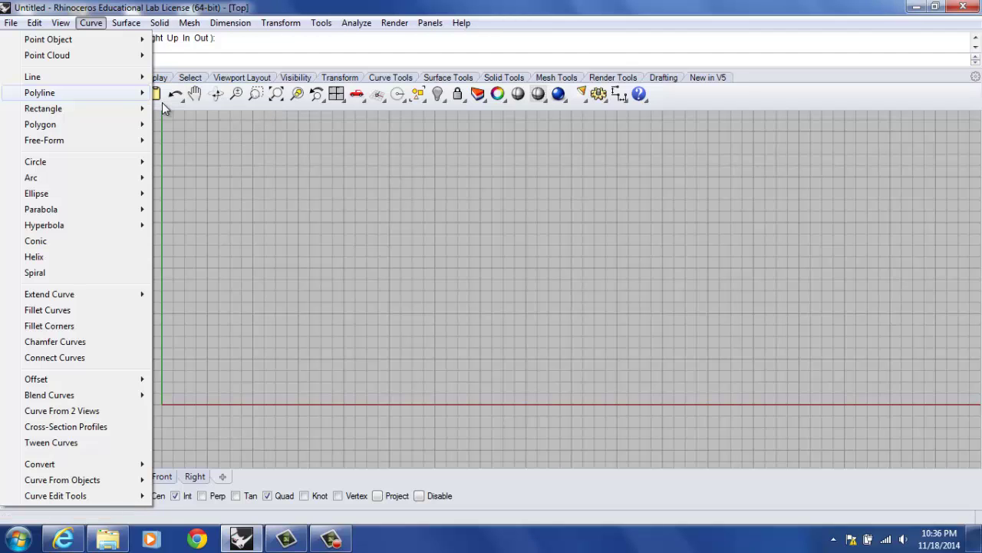
key(Escape)
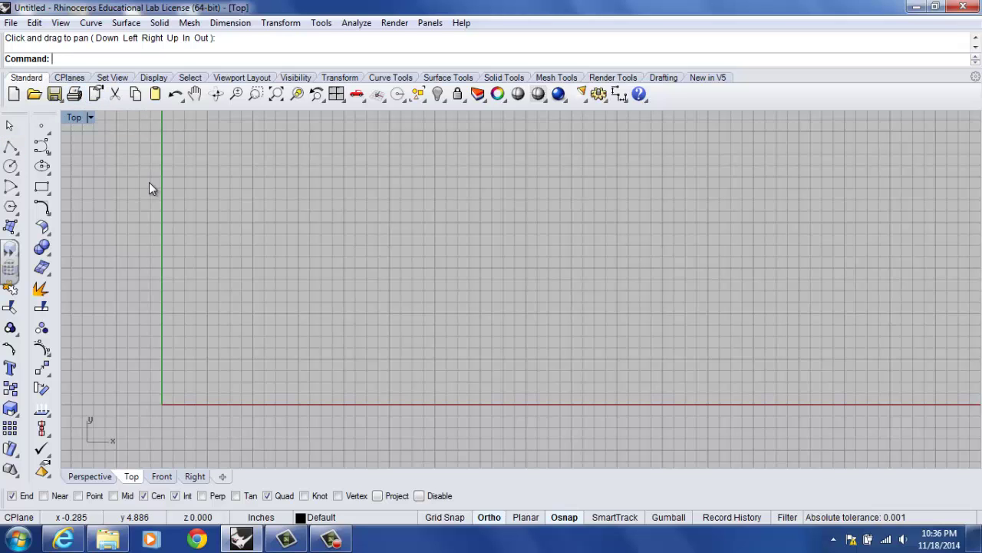
Start a polyline at 0,0 with Ortho on and draw its first segment to 1.5,0.
text(Po)
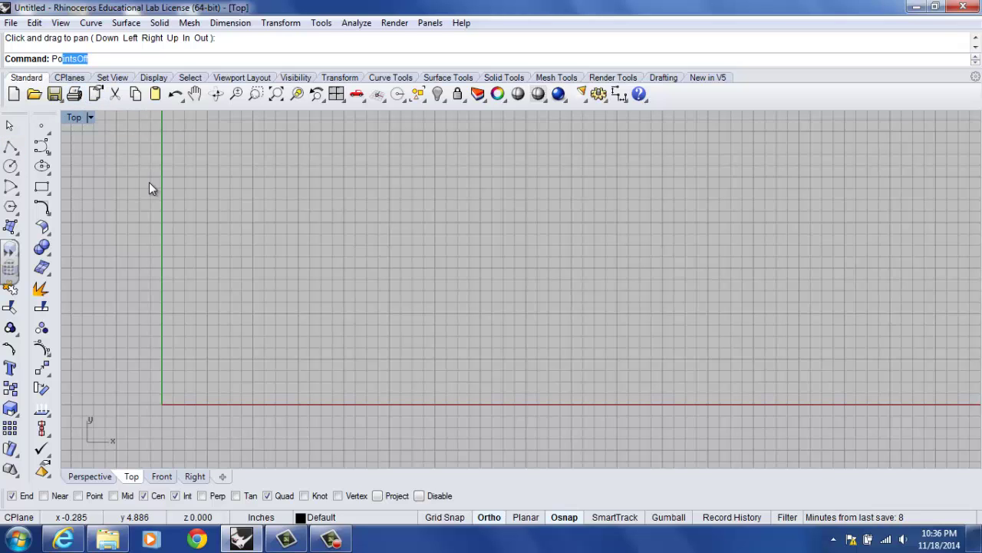
text(lyline)
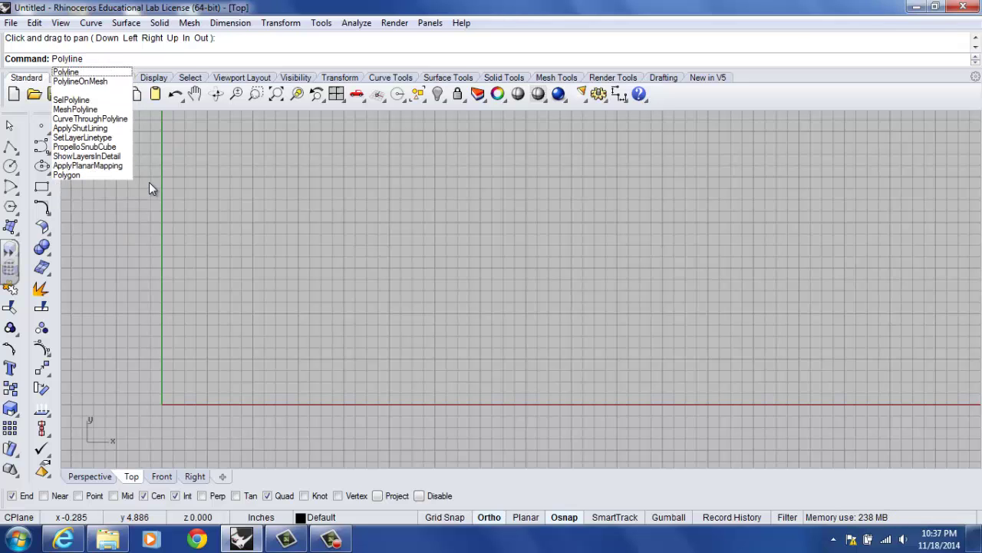
key(Return)
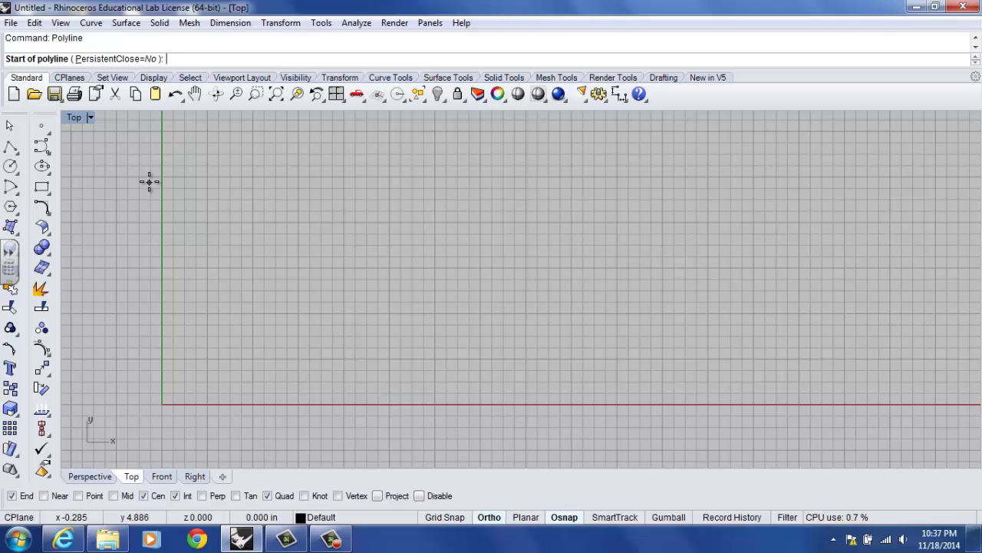
text(0,0)
key(Return)
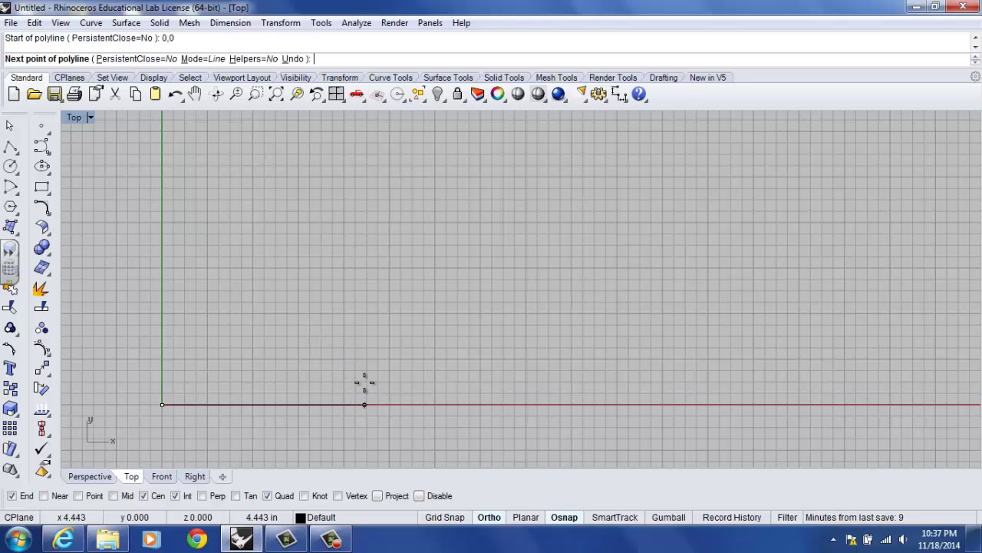
click(494, 521)
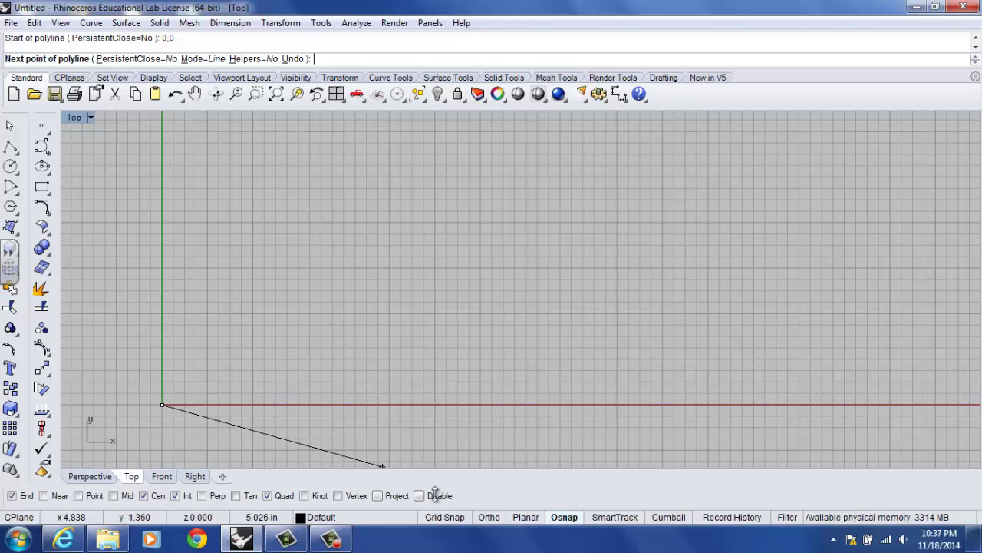
click(489, 516)
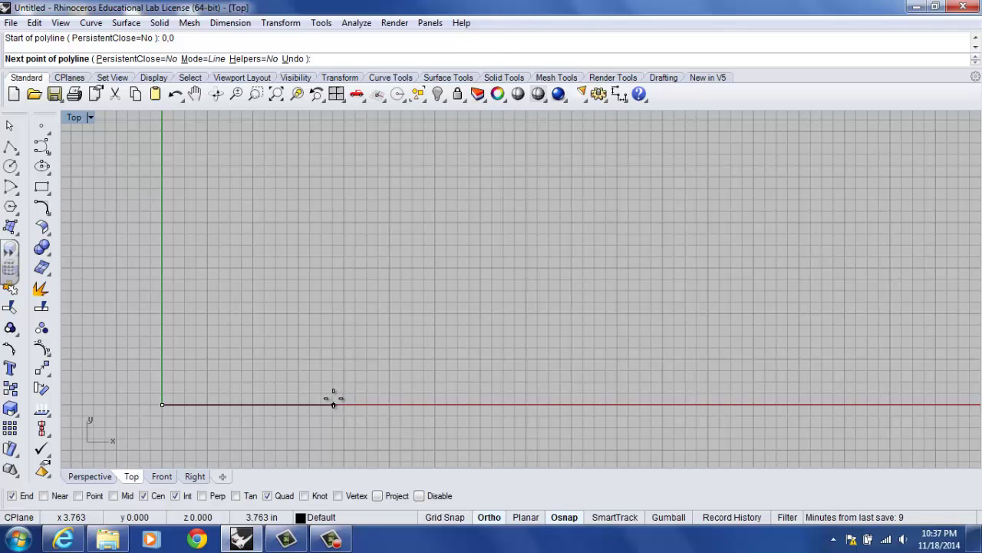
text(1.5,0)
key(Return)
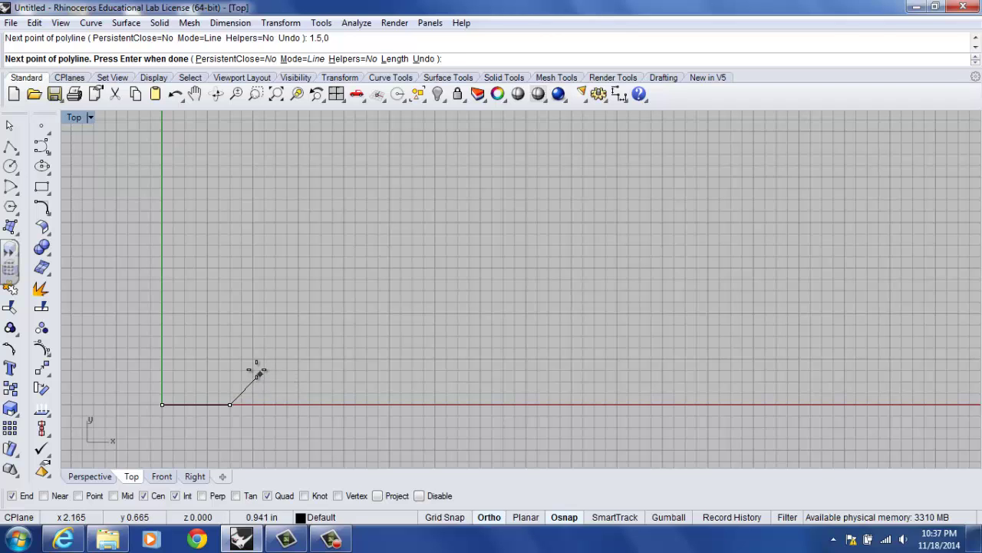
Continue the polyline through 2,.5, then 1.5,1 and 0,1, and close it at 0,0.
text(2,.5)
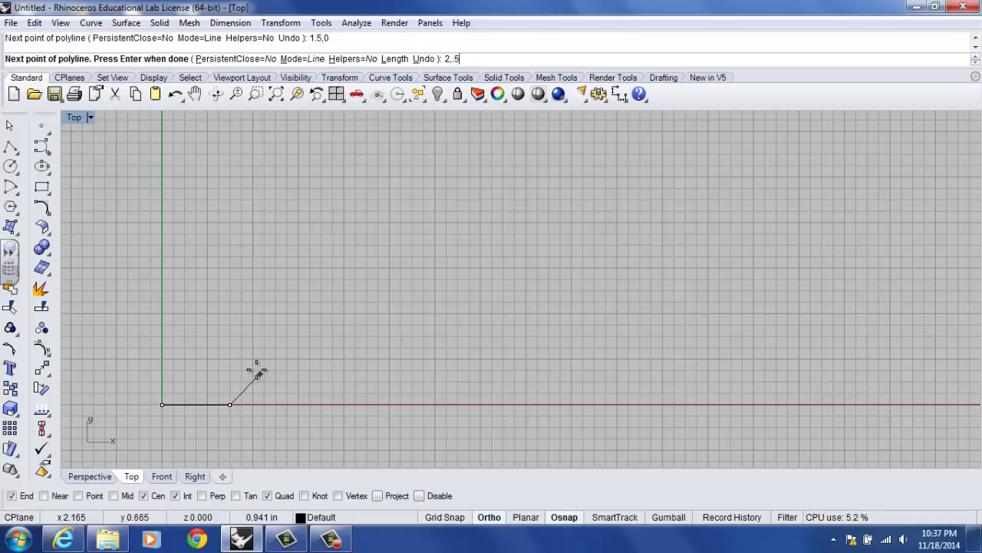
key(Return)
text(1)
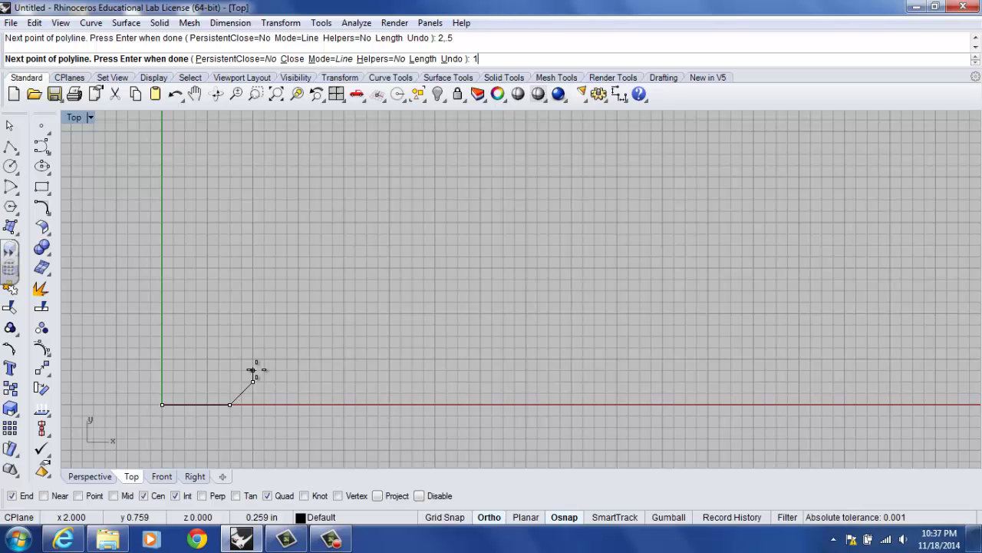
text(.5,1)
key(Return)
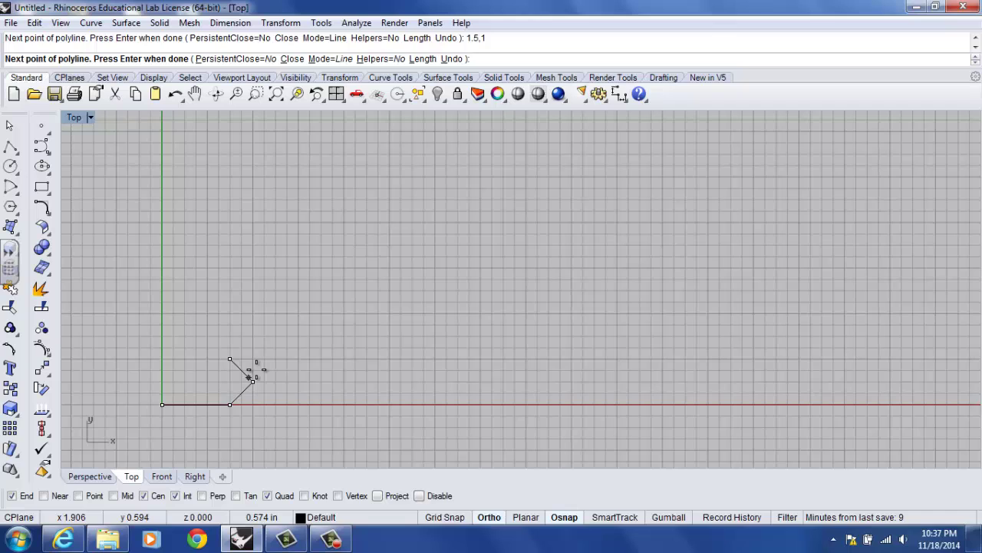
text(0,1)
key(Return)
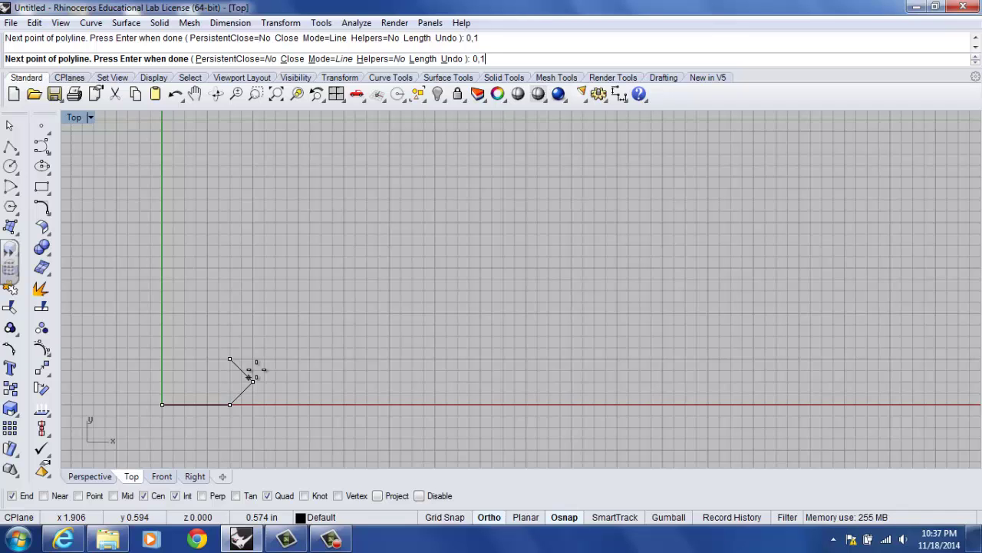
text(0,0)
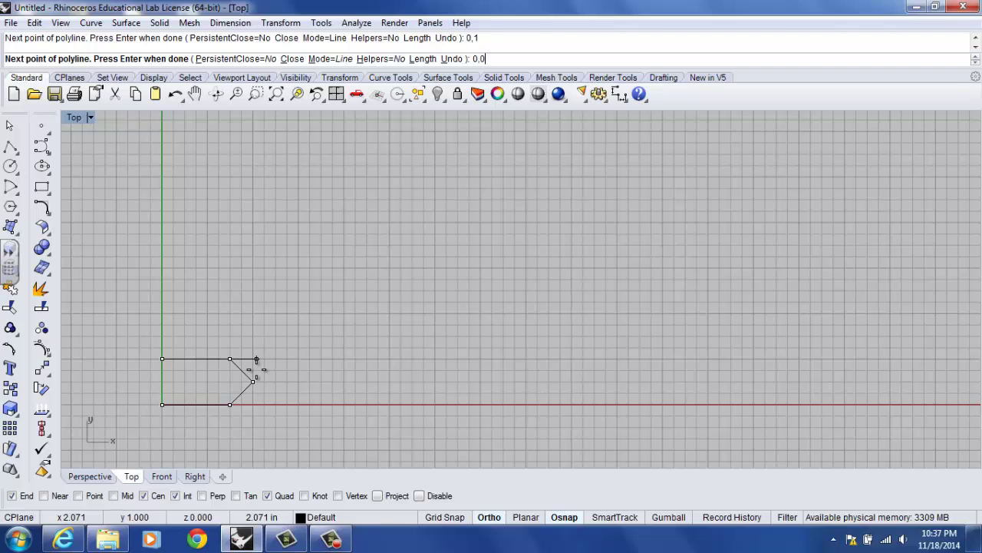
key(Return)
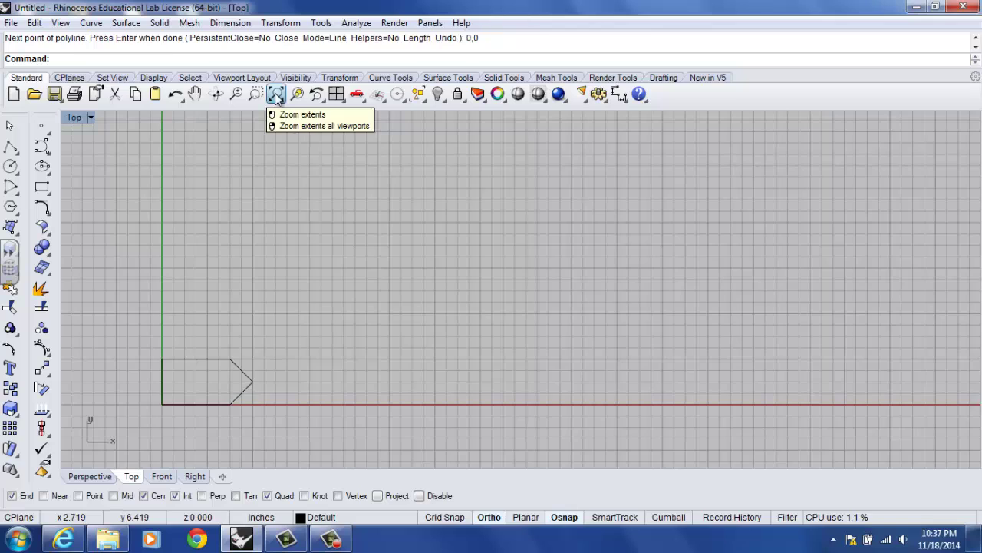
Draw a corner-to-corner rectangle from the outline's origin corner to its upper shoulder point at 1.5,1, using End snaps.
click(276, 95)
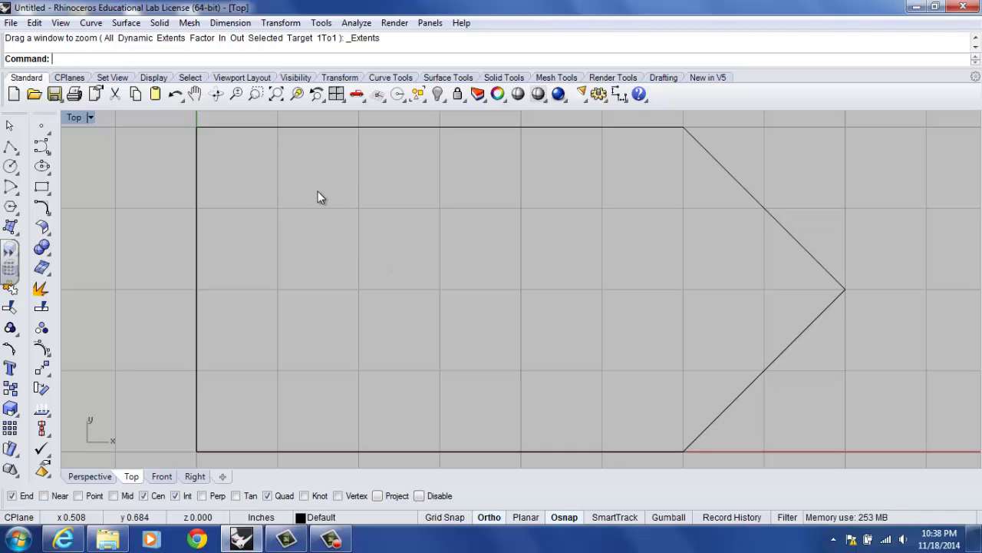
click(82, 24)
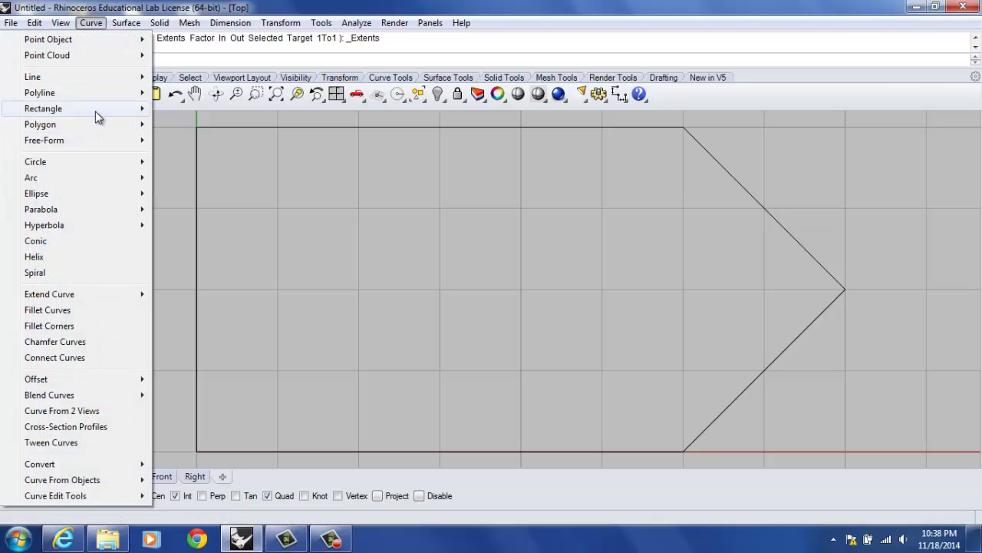
mouse_move(97, 115)
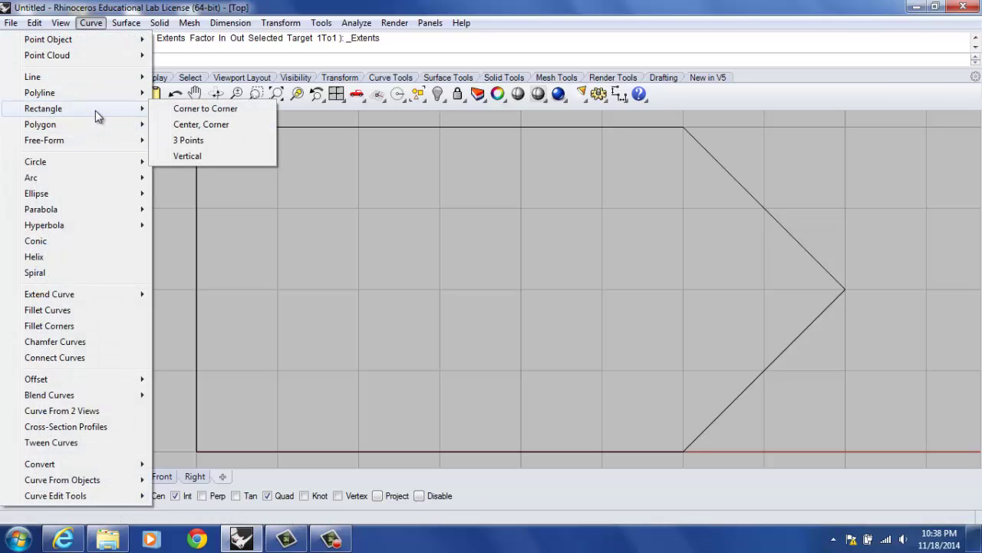
click(170, 109)
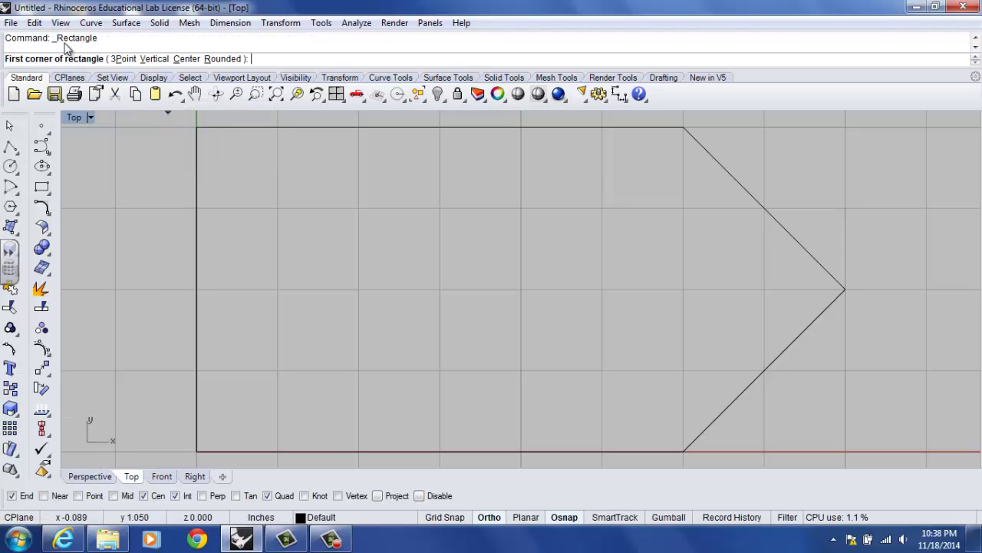
click(11, 496)
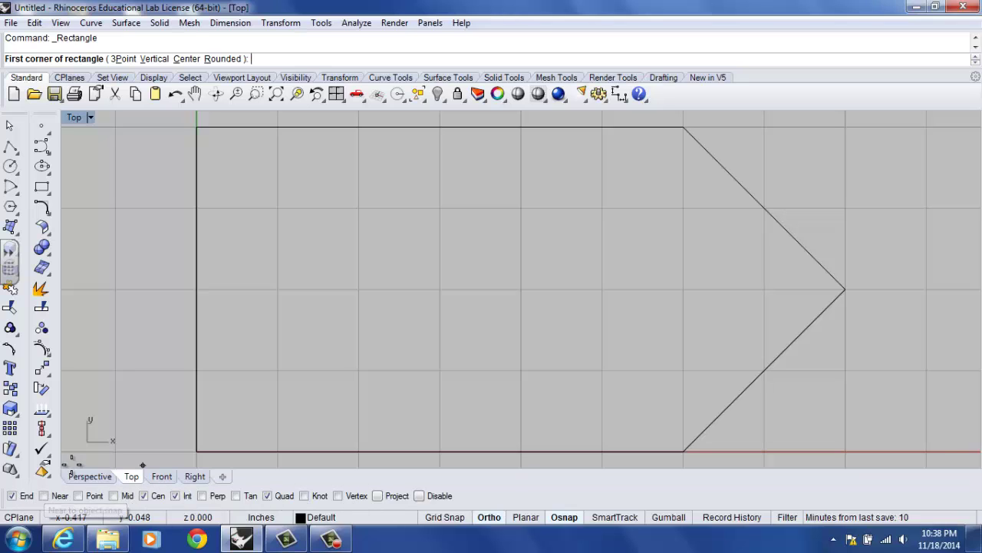
click(197, 452)
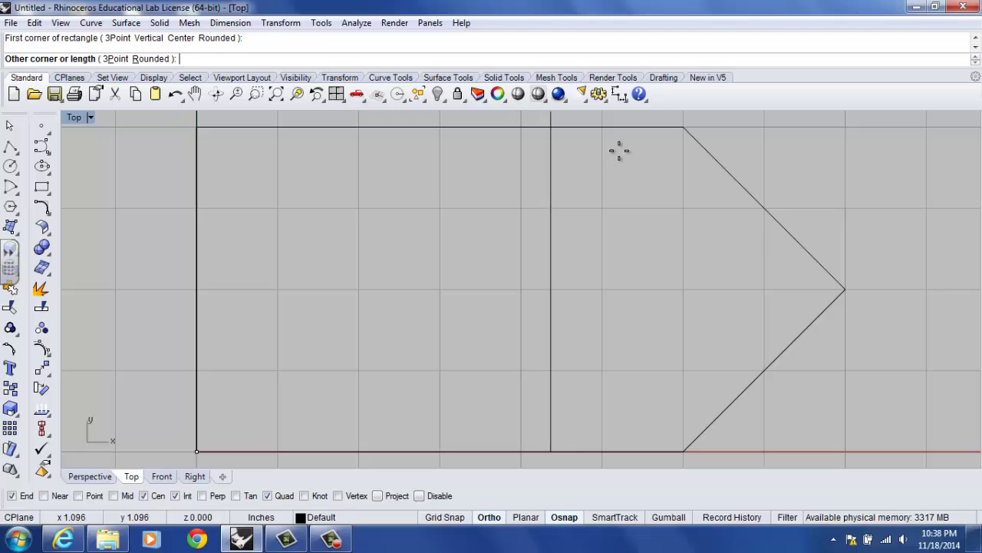
click(681, 125)
click(686, 168)
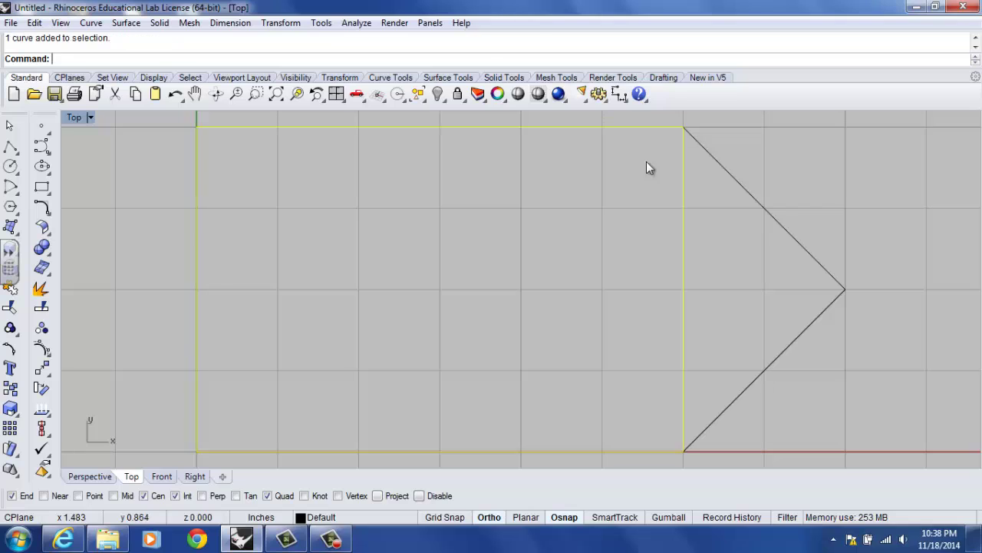
click(446, 298)
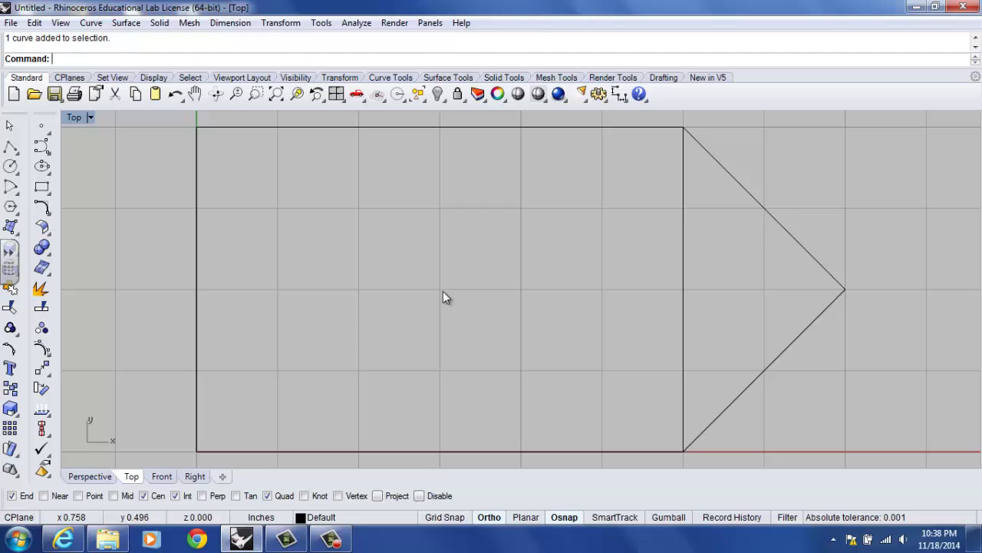
Offset the rectangle inward by a distance of .06 inches with sharp corners.
text(Off)
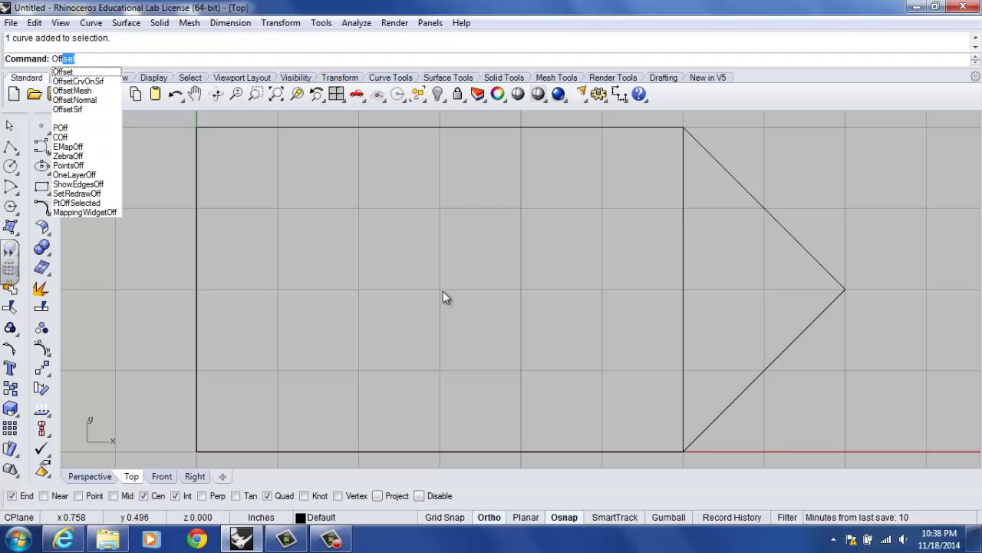
text(set)
key(Return)
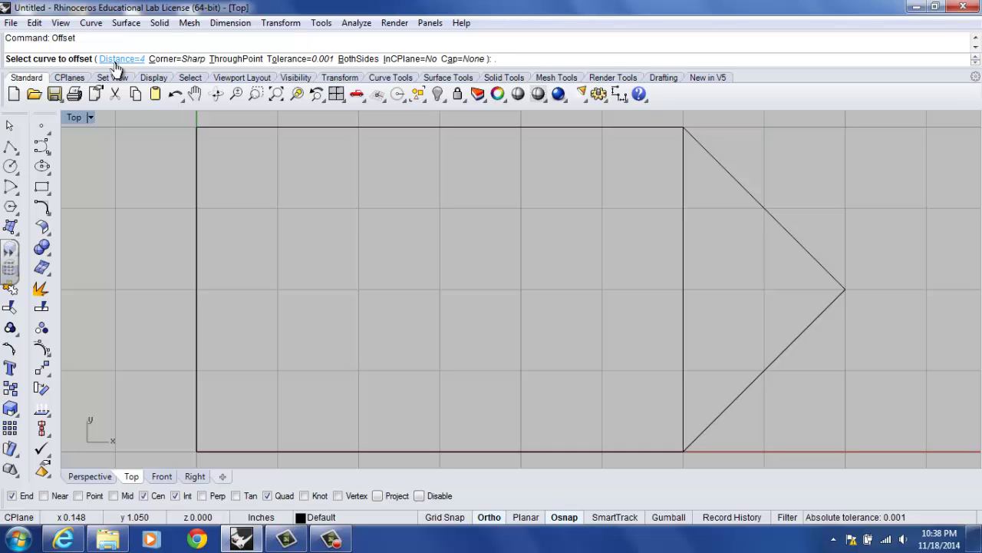
text(0)
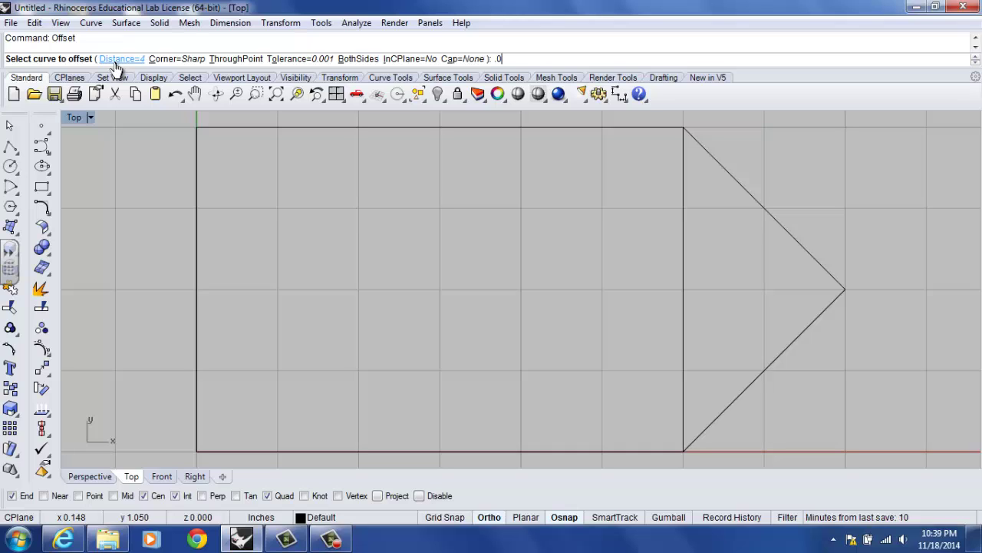
text(6)
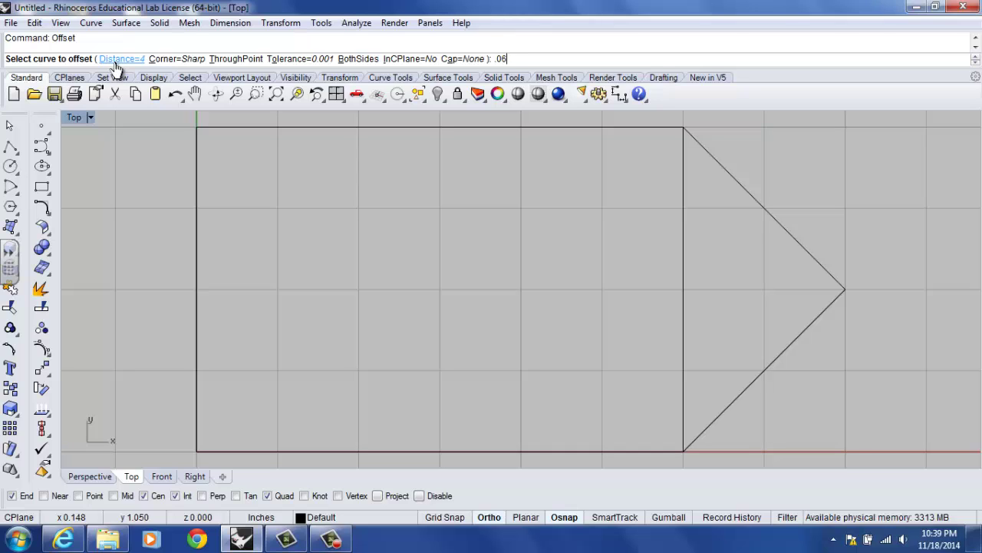
key(Return)
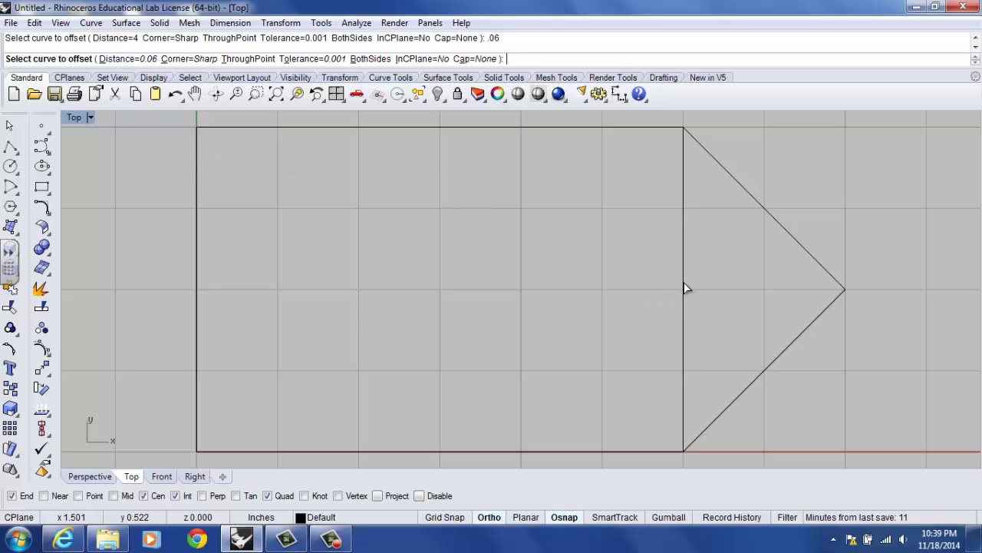
click(684, 287)
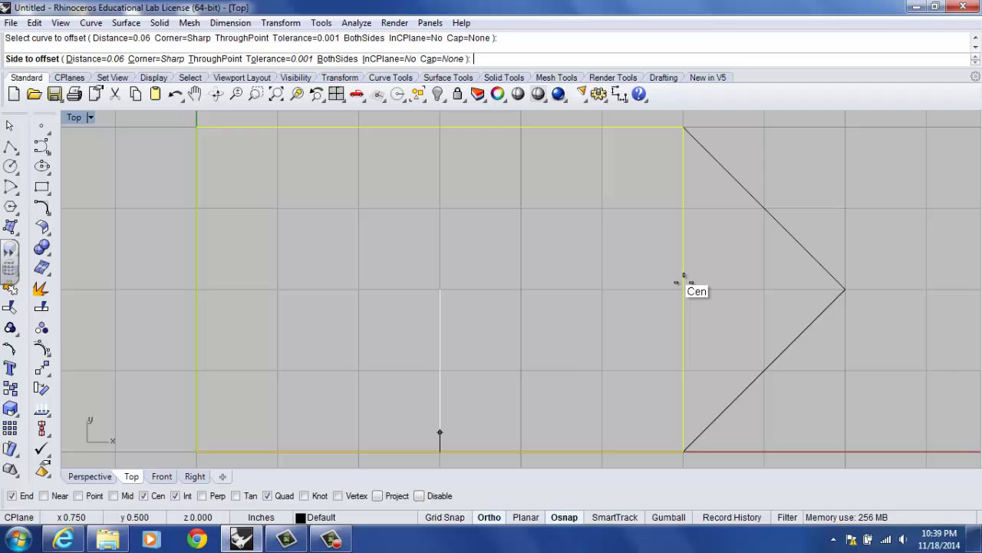
click(613, 265)
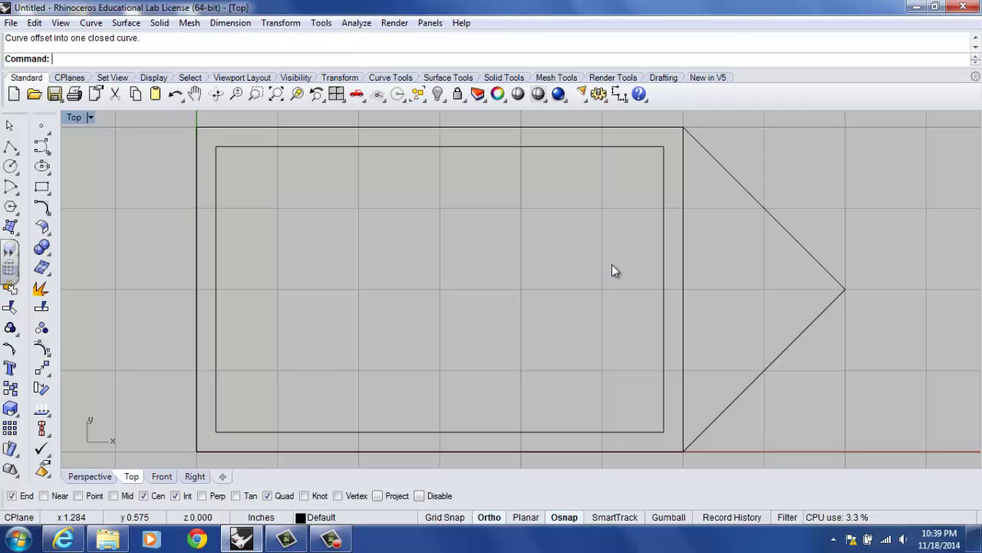
Delete the original outer rectangle, keeping its offset copy, and hide the construction grid in the Top viewport.
click(682, 265)
key(Delete)
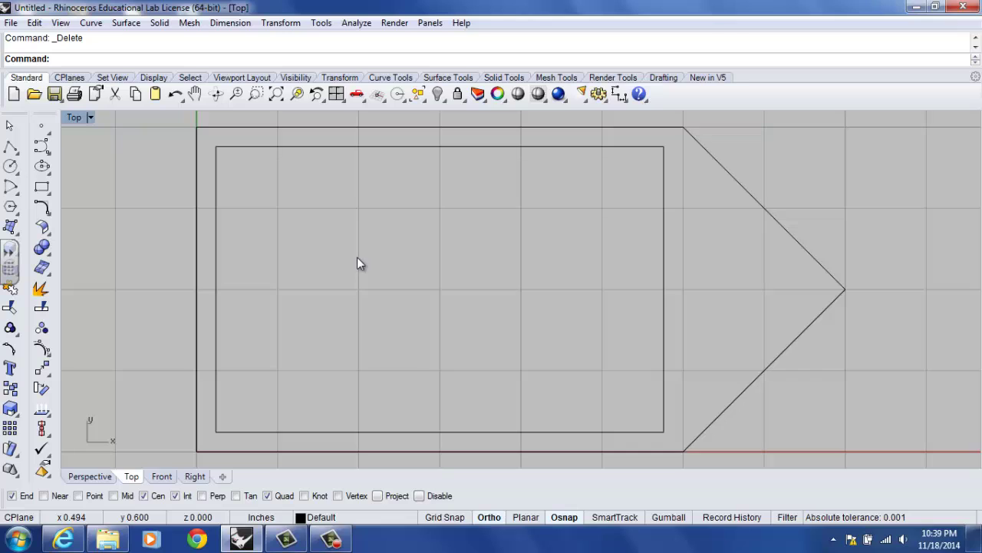
key(F7)
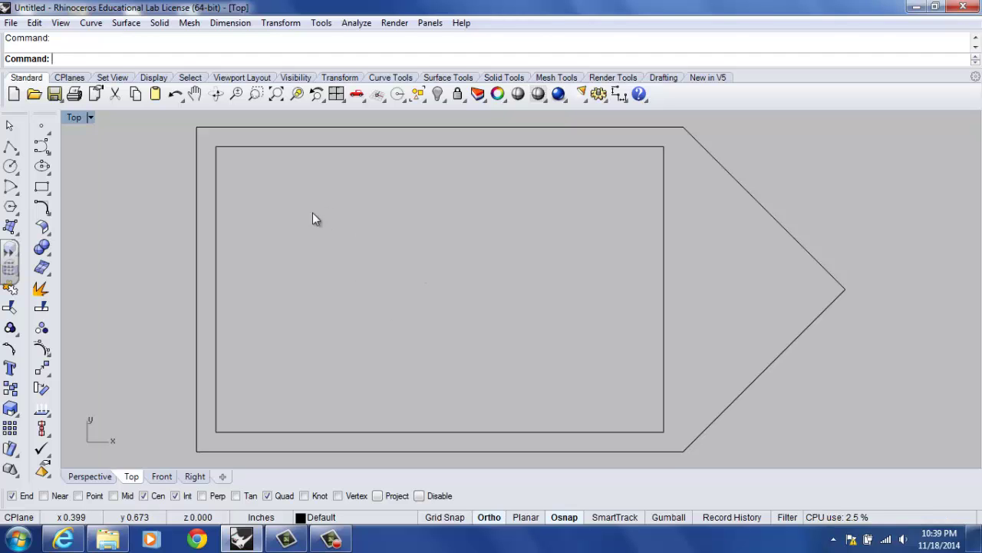
Draw a circle centred at 1.625,.5 with a diameter of .25 inches inside the tag's pointed end.
text(Circle)
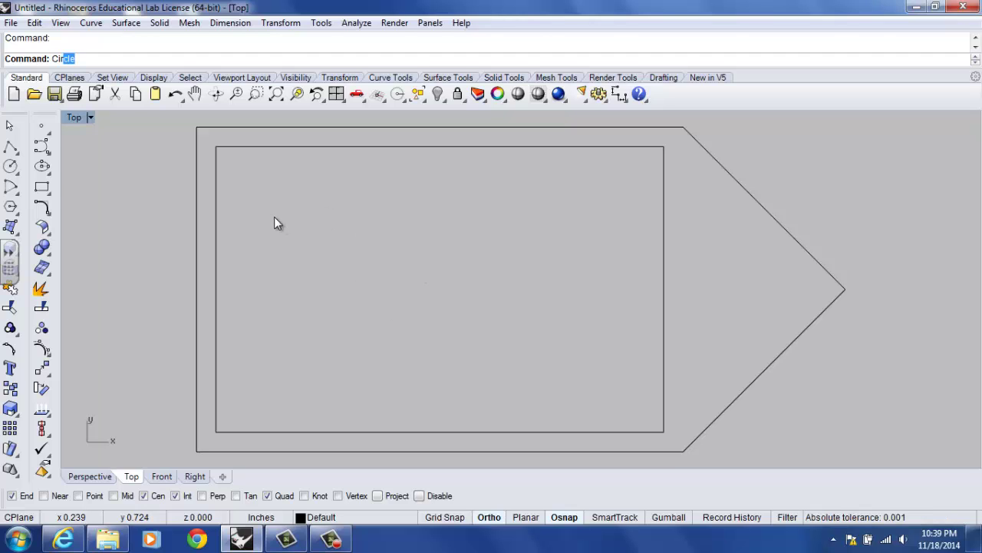
key(Return)
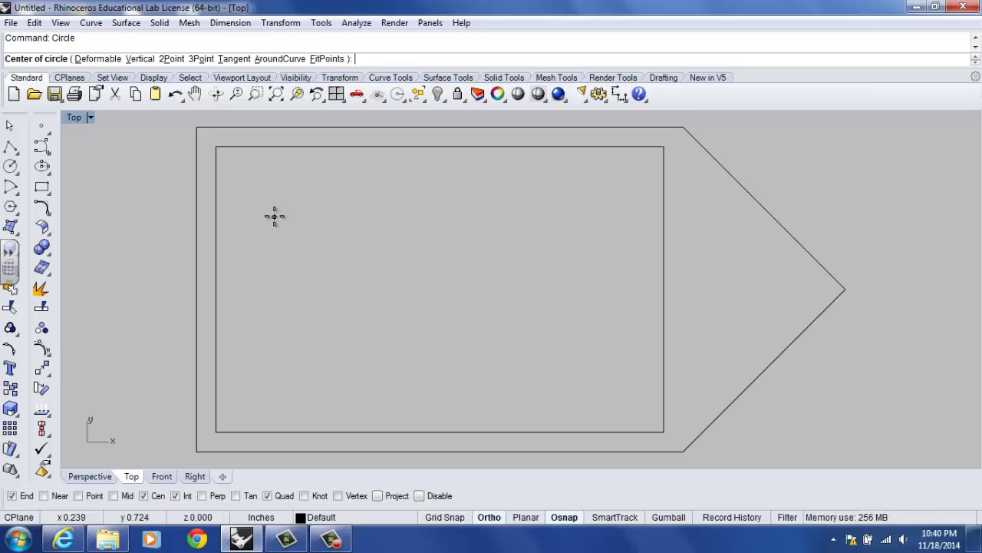
text(1.625)
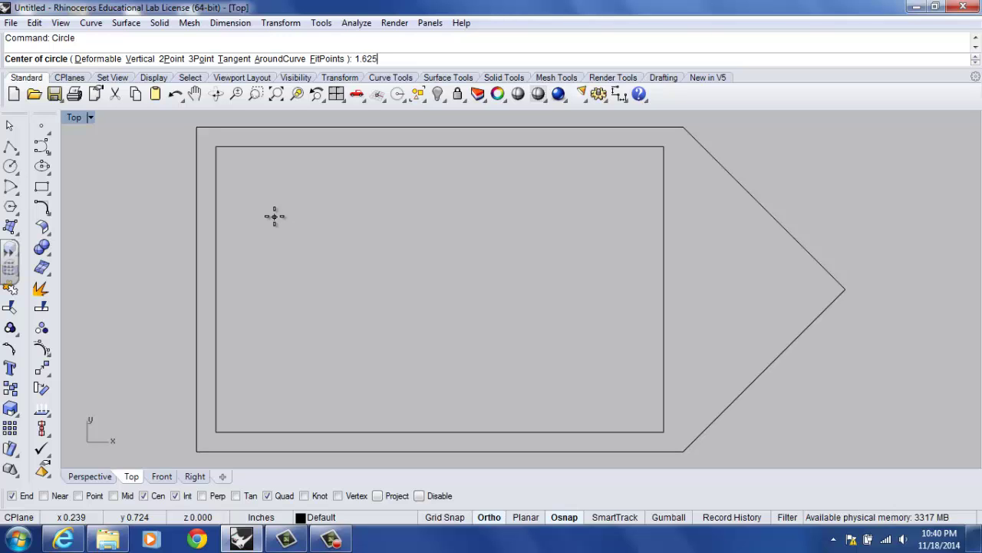
text(, )
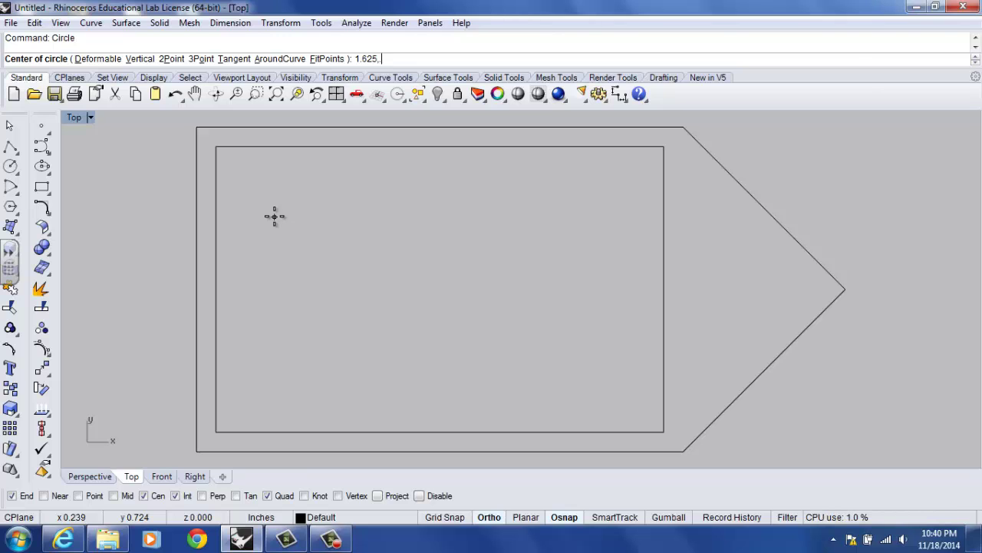
text(5)
key(Return)
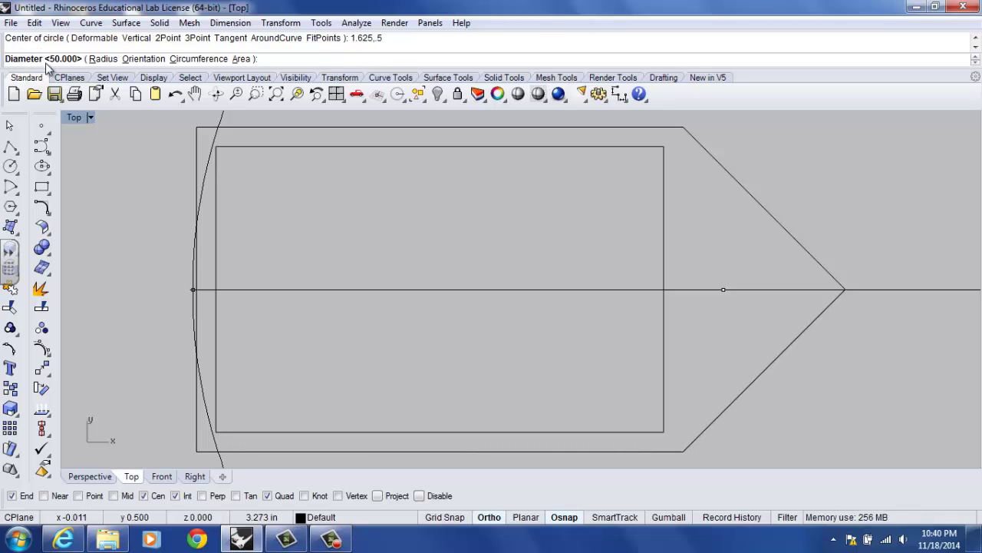
click(101, 62)
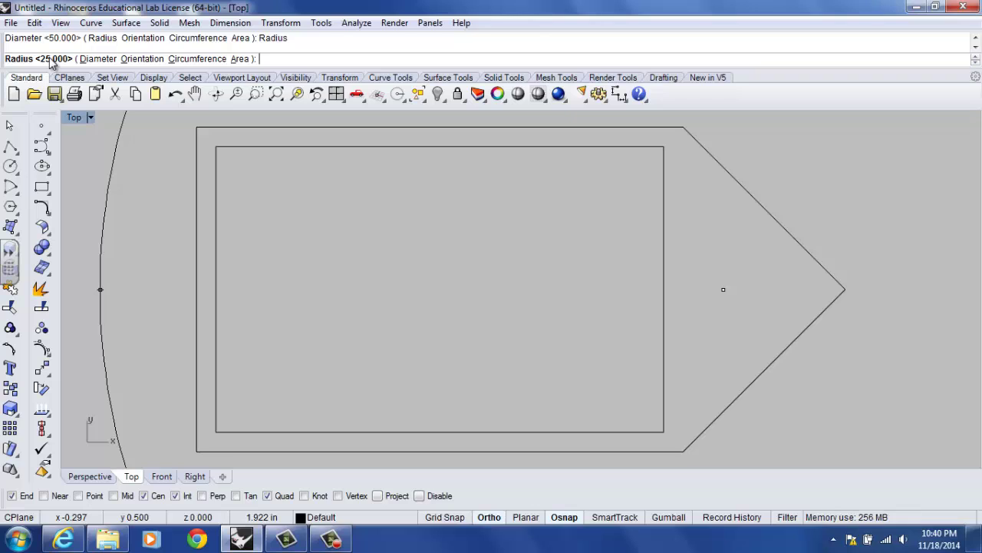
click(98, 59)
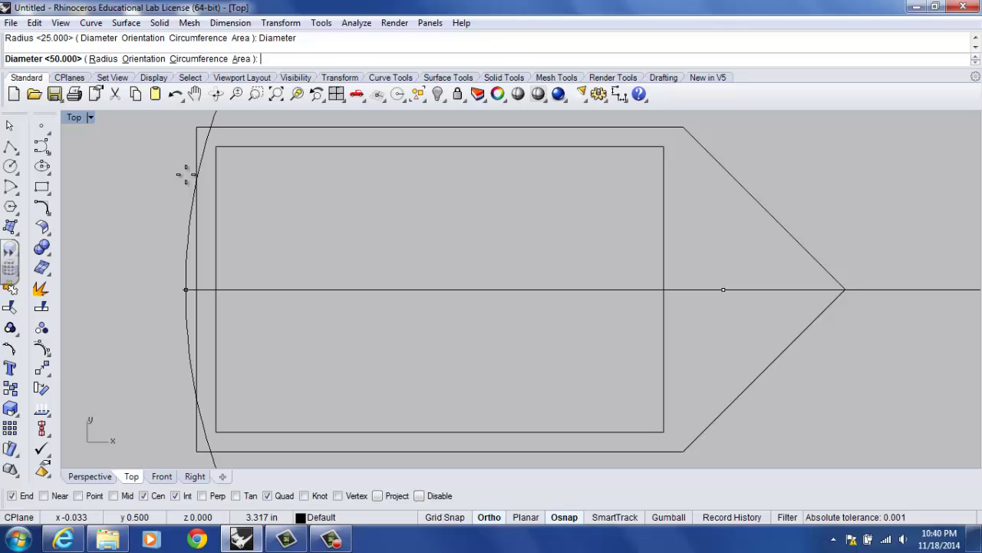
text(.25)
key(Return)
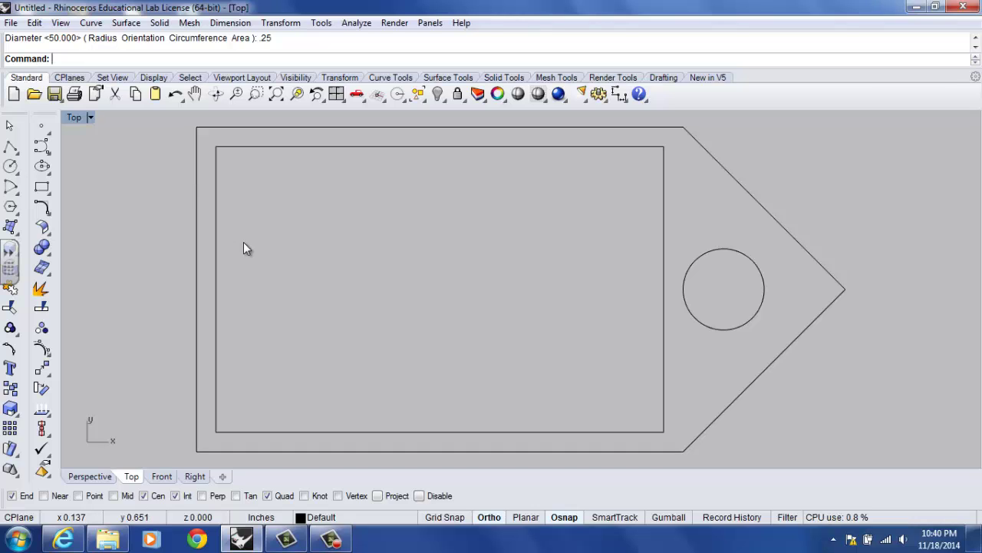
Fillet the outline's pointed tip between its two slanted edges with a .1875 radius, keeping Join and Trim on.
text(Fillet)
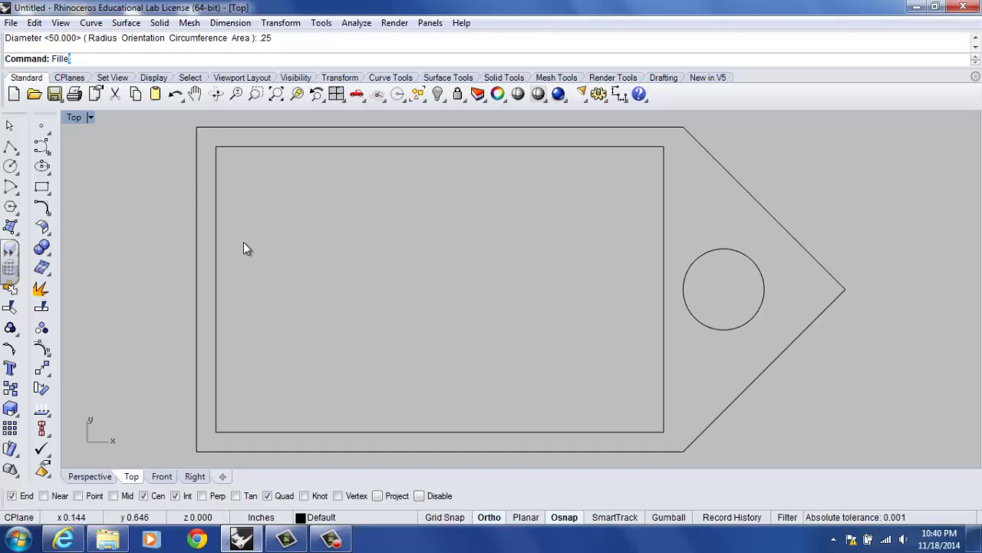
key(Return)
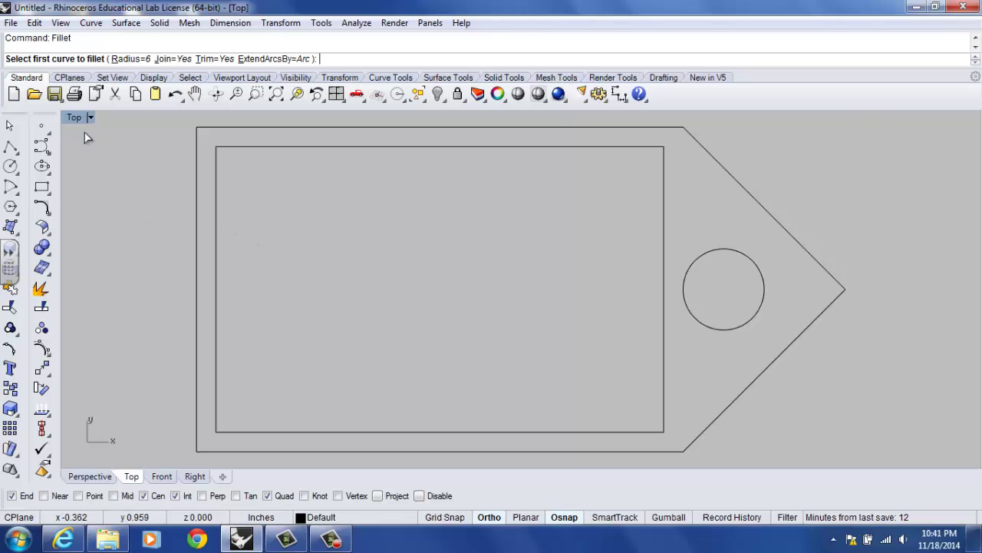
click(132, 61)
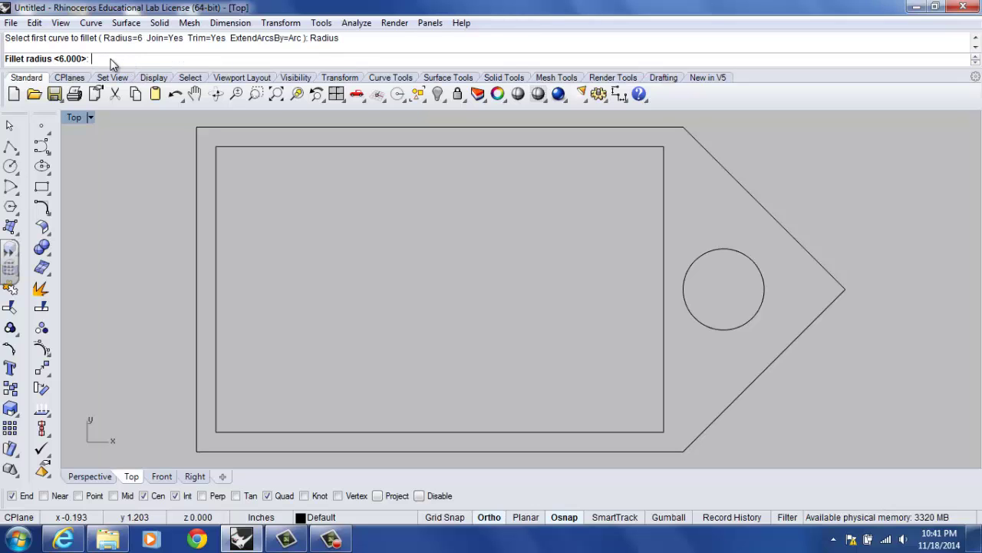
text(.1875)
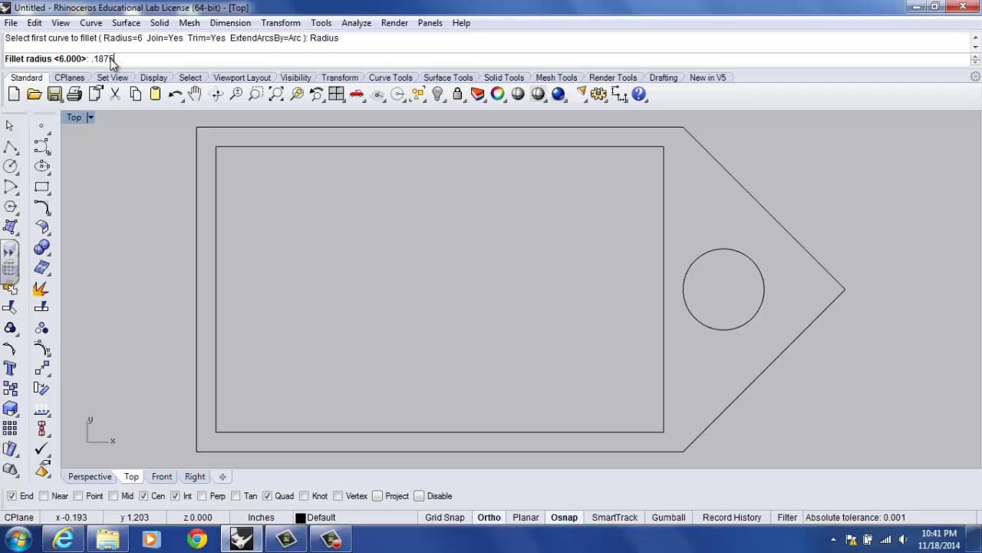
key(Return)
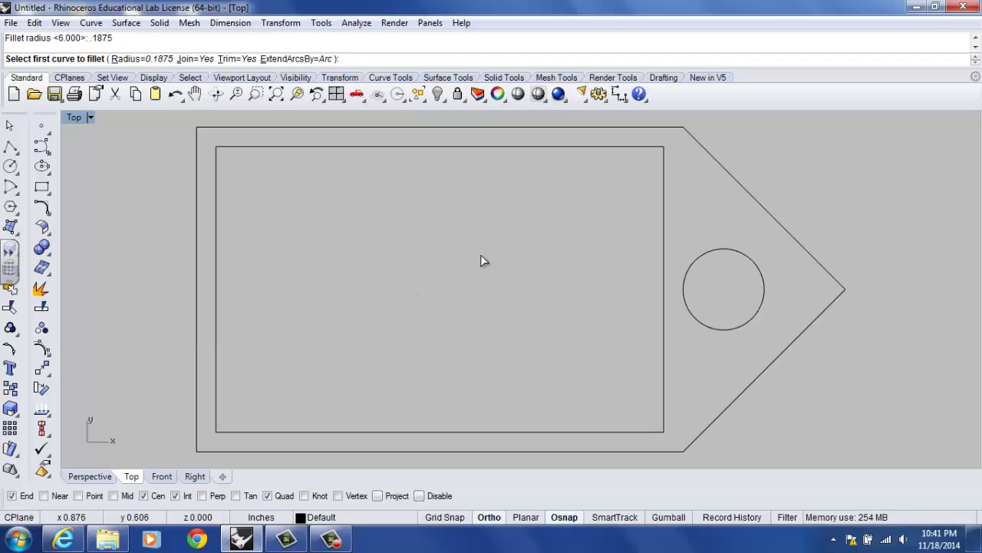
click(790, 236)
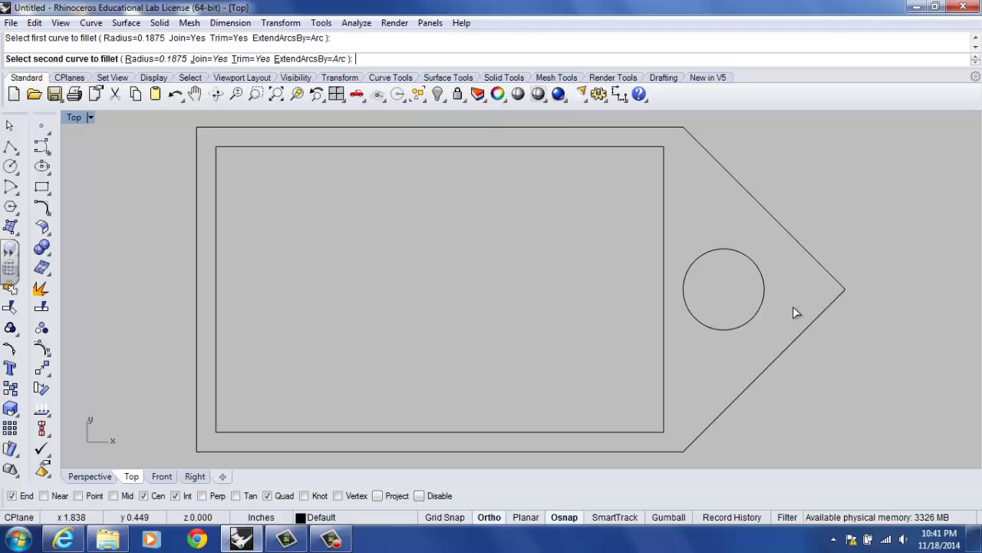
click(806, 338)
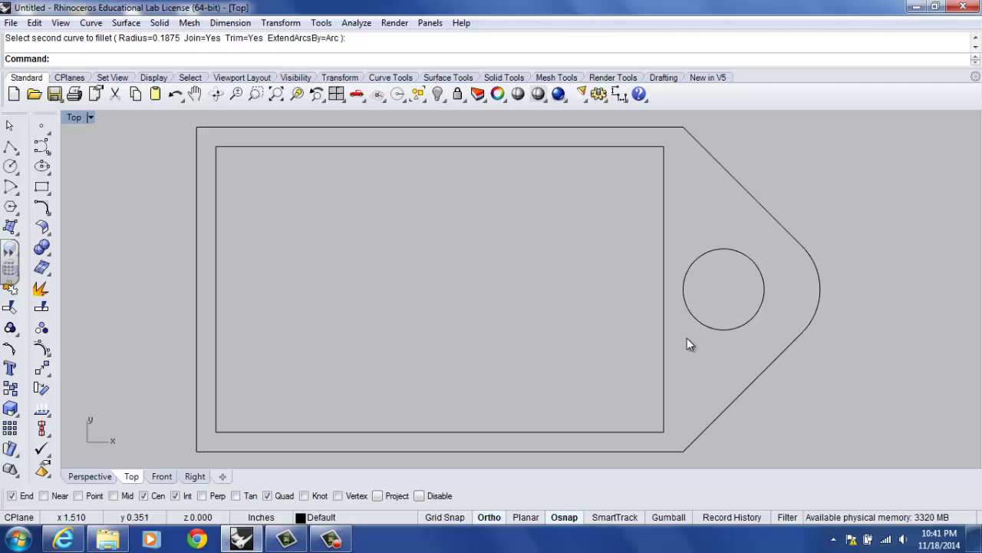
Fillet the outline's upper and lower shoulder corners, where the horizontal edges meet the slanted ones, with a .125 radius.
key(Return)
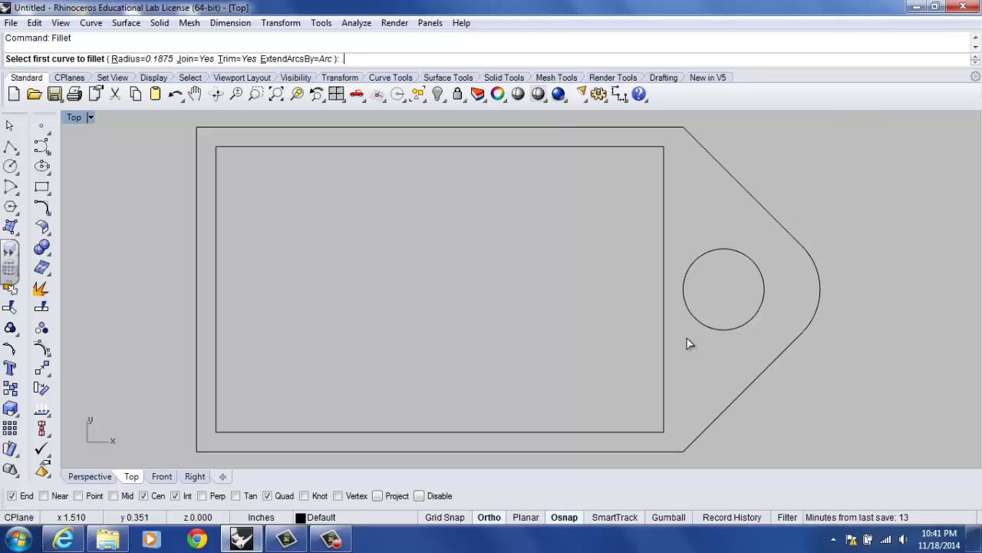
text(.125)
key(Return)
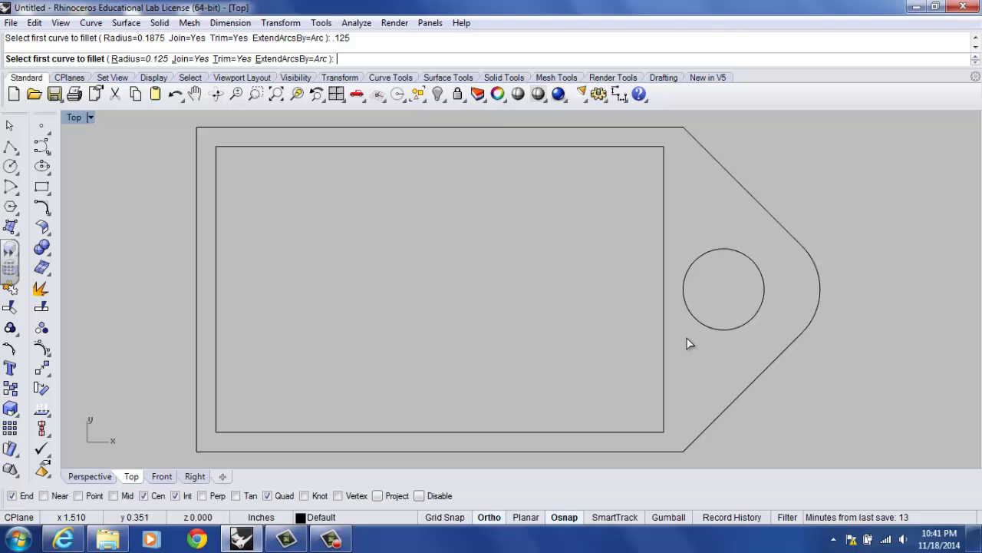
click(643, 128)
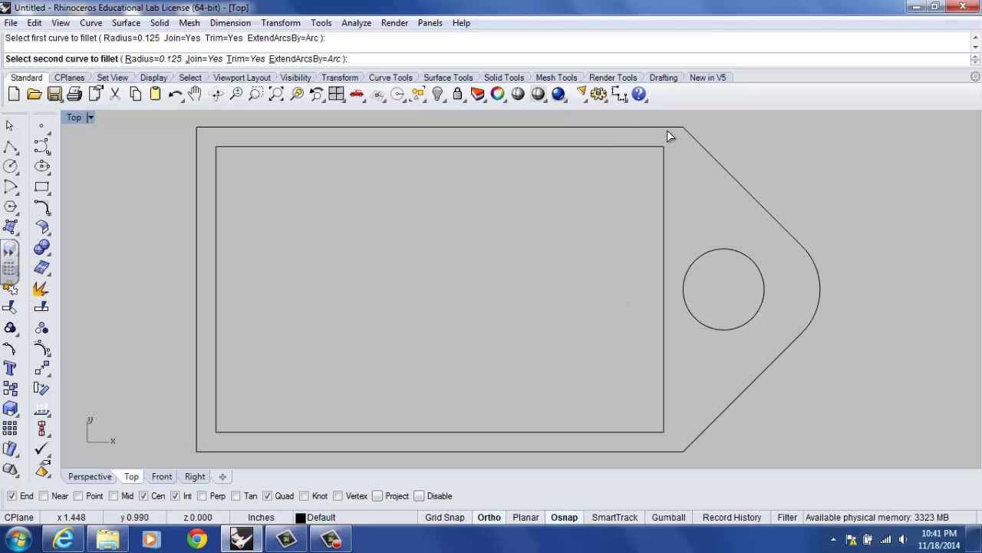
click(696, 145)
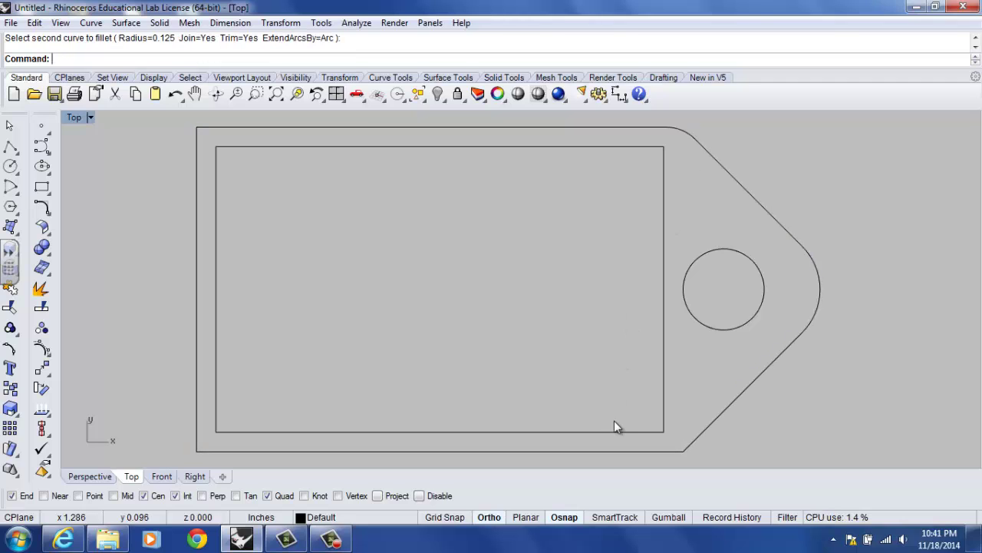
key(Return)
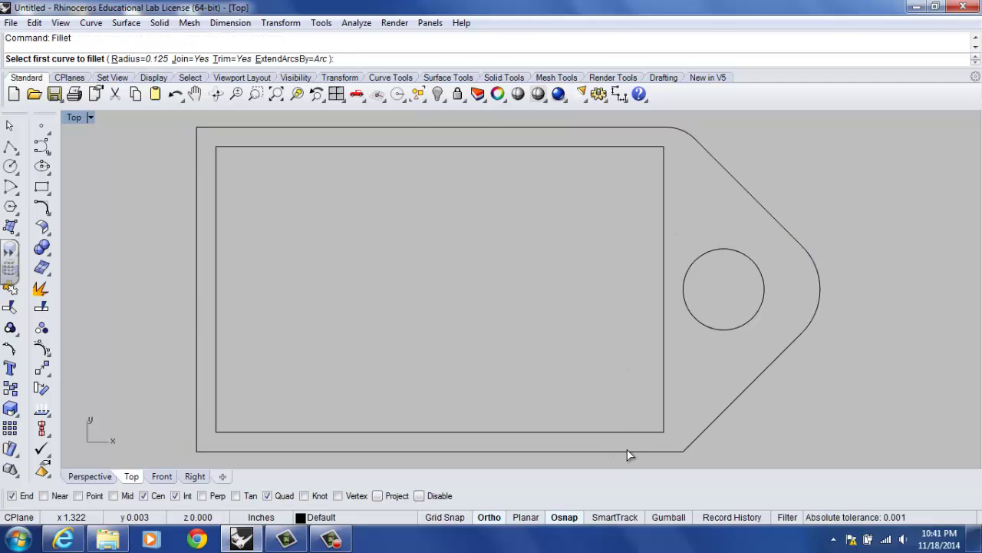
click(629, 453)
click(691, 443)
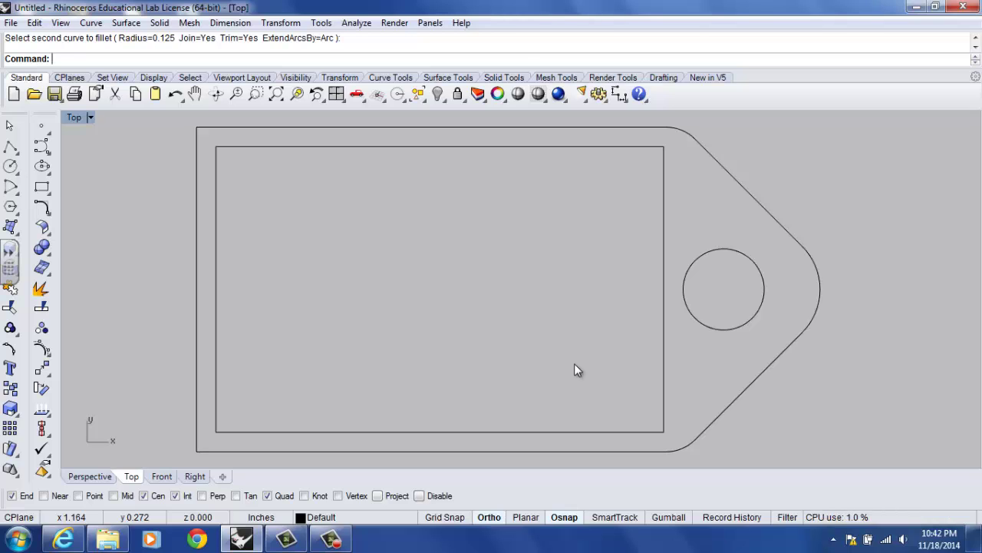
Fillet the outline's upper-left corner with a .0625 radius.
key(Return)
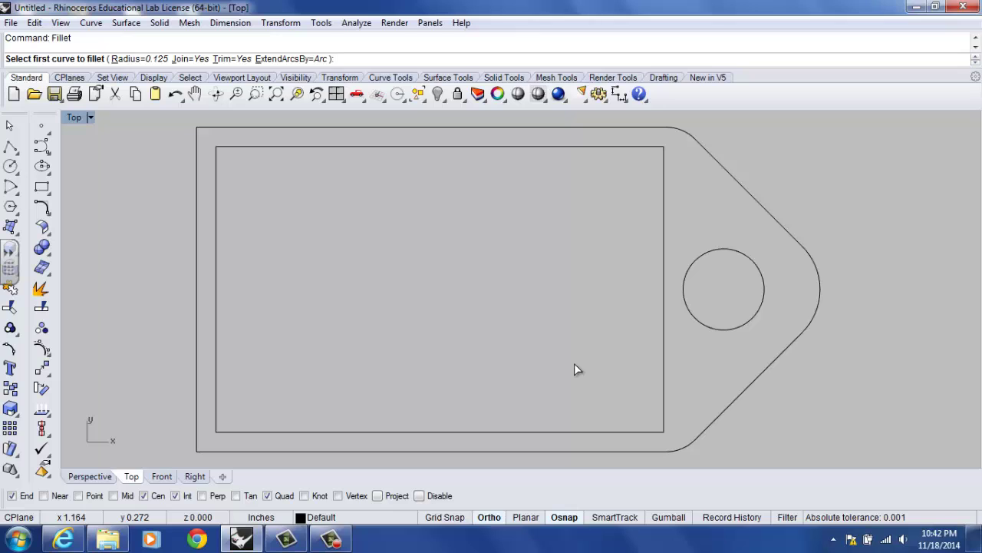
text(.0625)
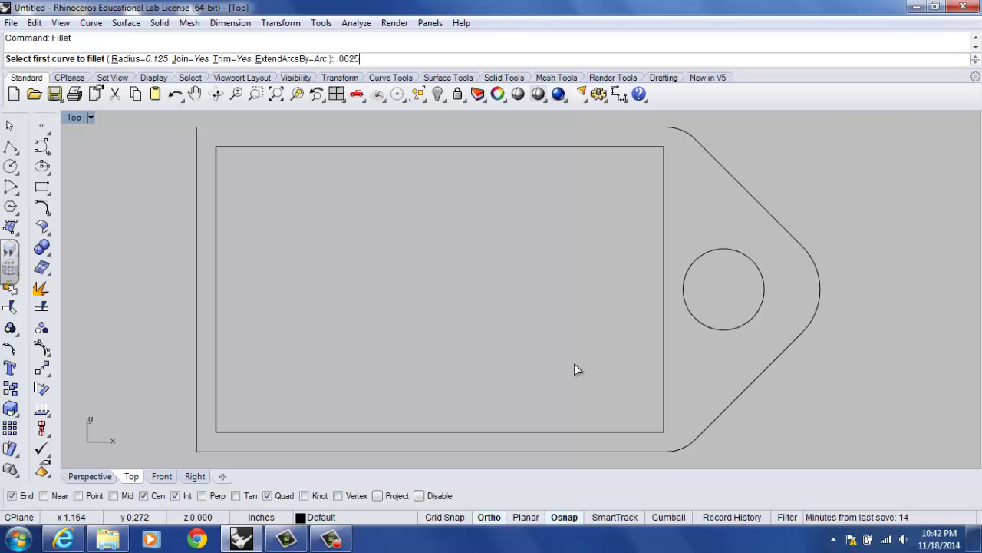
key(Return)
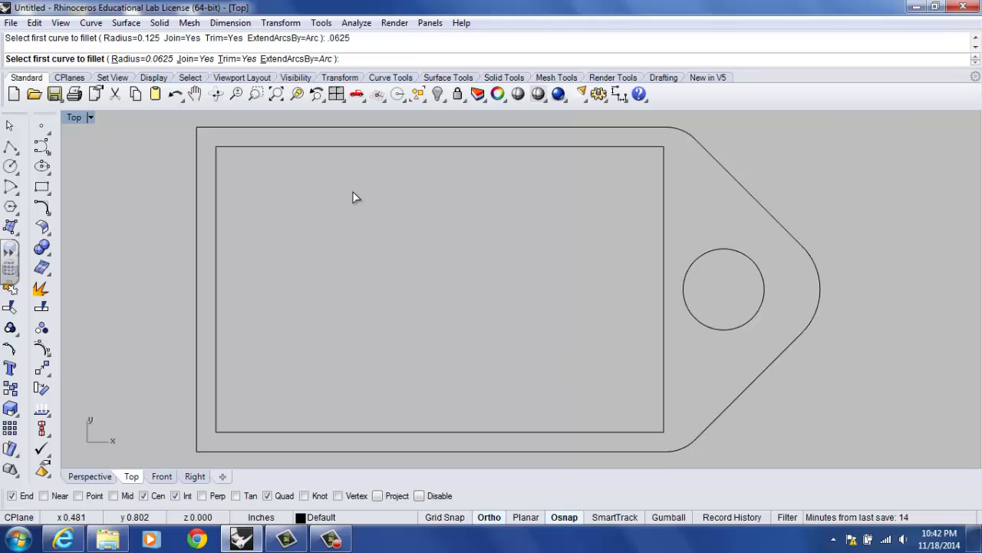
click(251, 128)
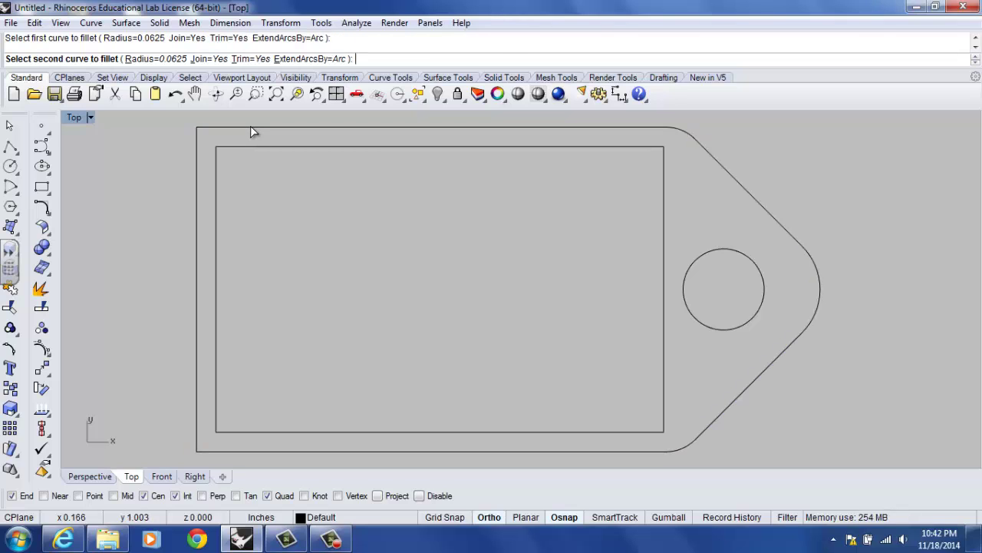
click(196, 153)
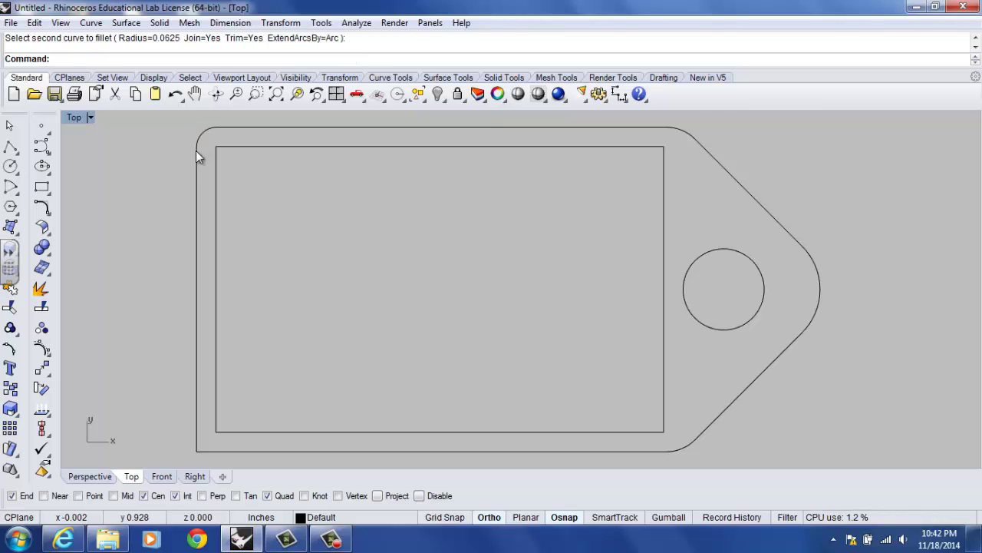
Fillet the outline's lower-left corner between the vertical and bottom edges with the same .0625 radius.
key(Return)
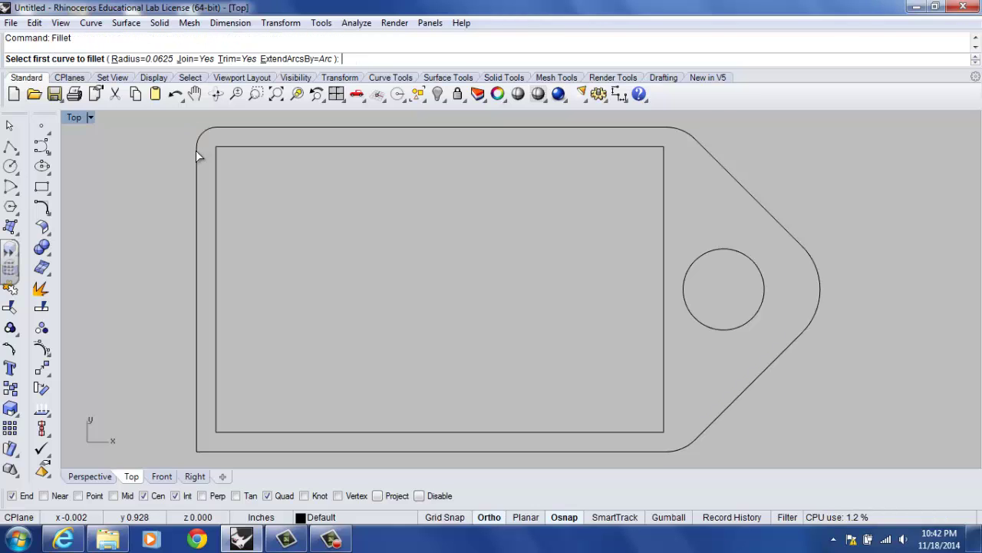
click(195, 370)
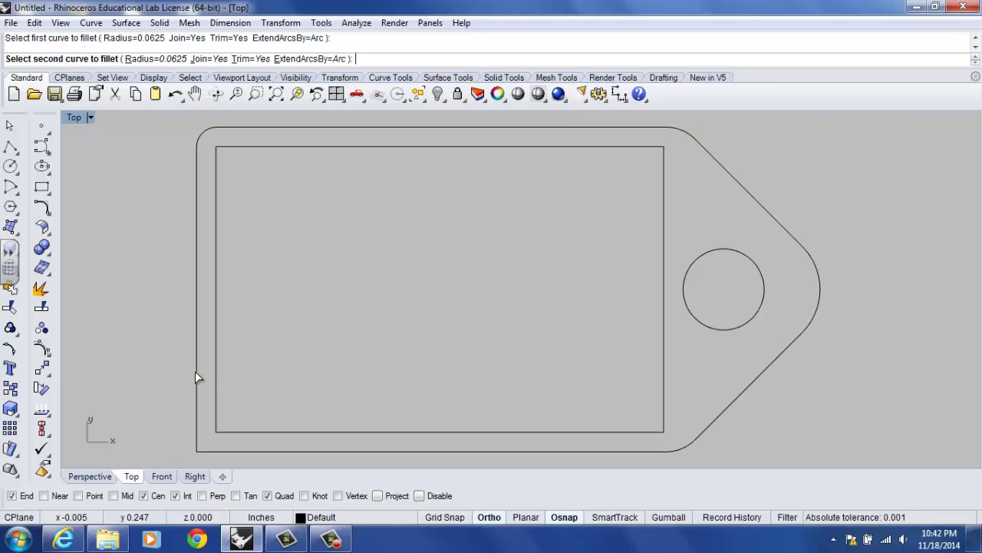
click(226, 451)
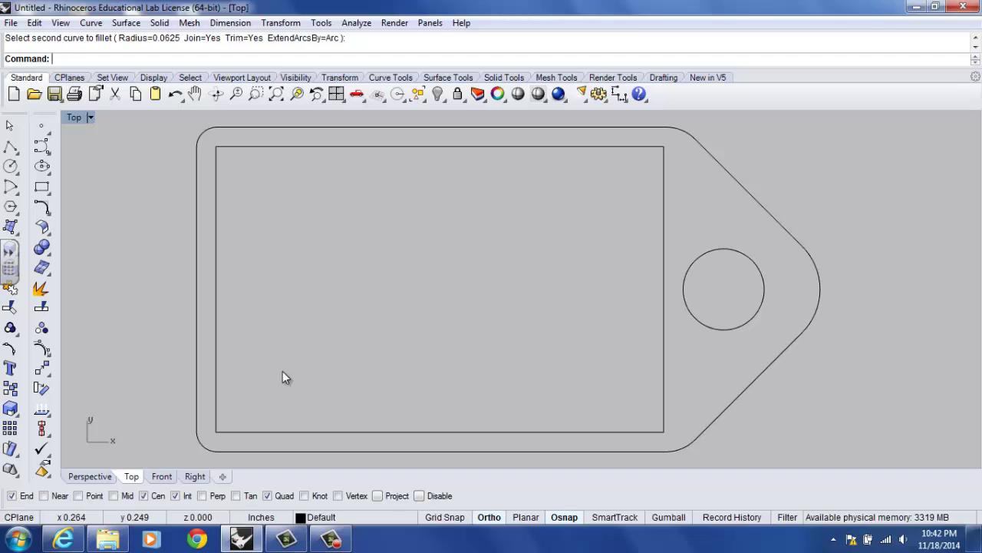
Round all corners of the inner offset rectangle at once using FilletCorners with a .0625 radius.
text(Fillet)
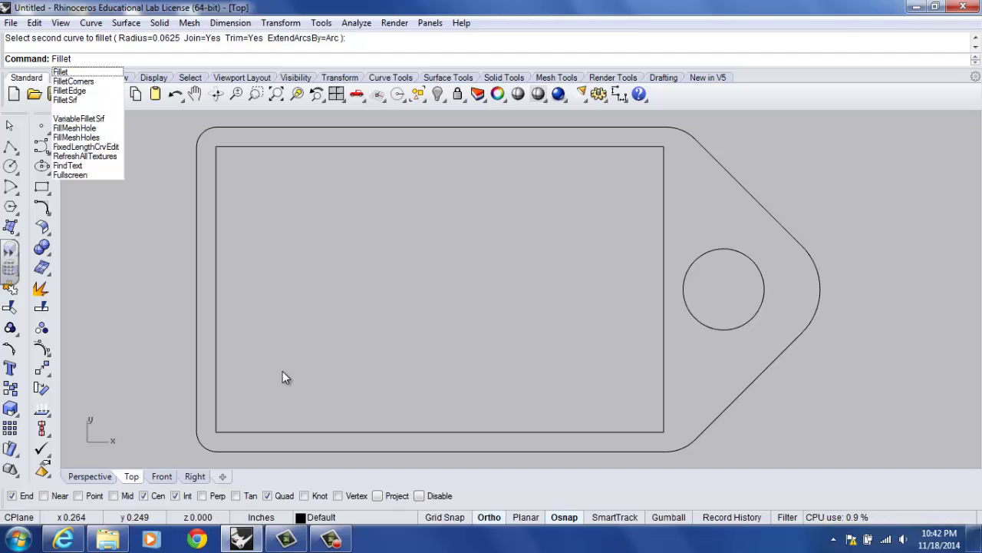
text(Corners)
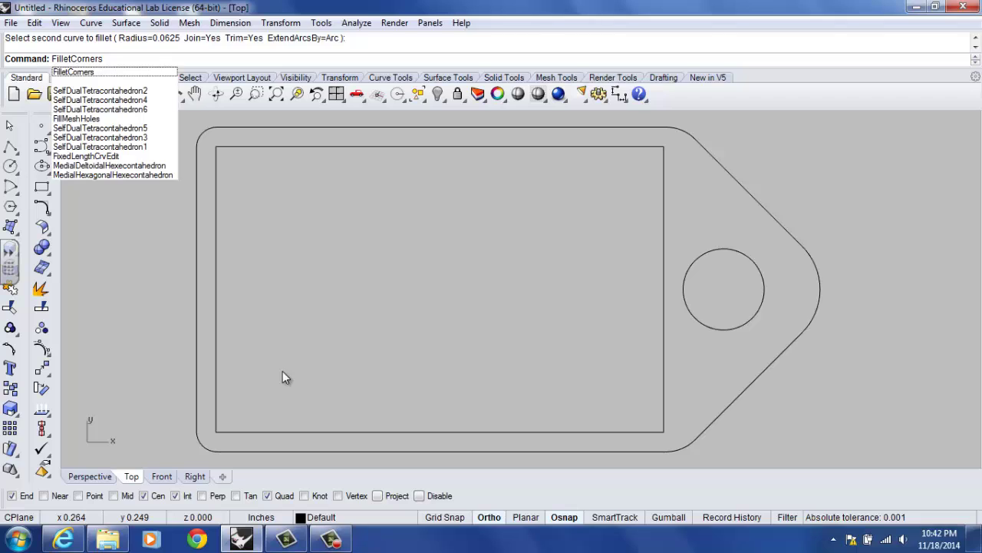
key(Return)
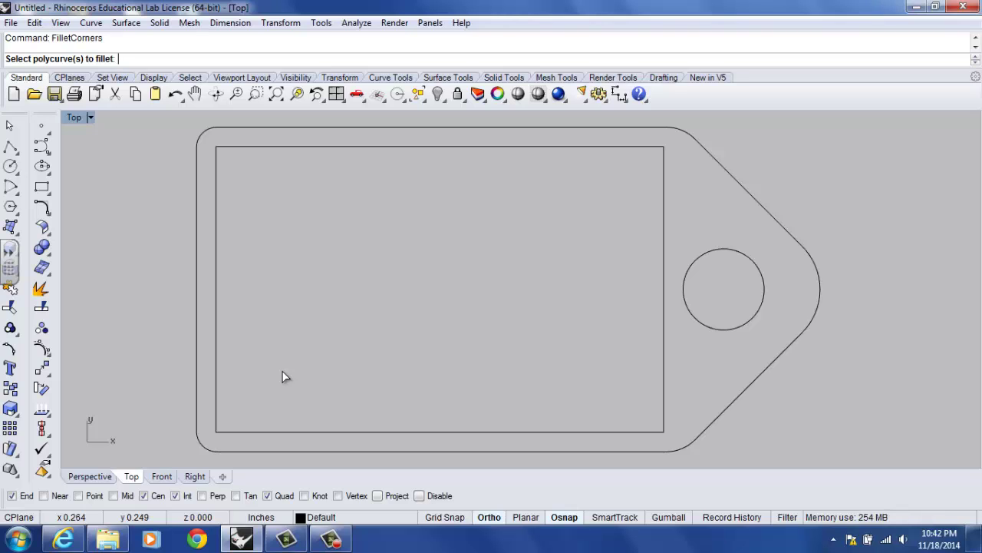
click(366, 151)
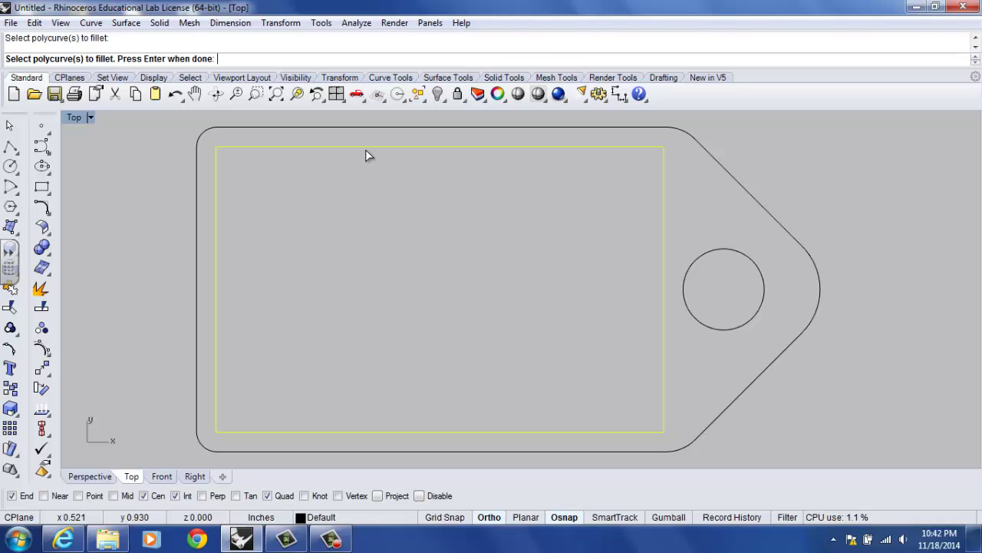
key(Return)
click(366, 144)
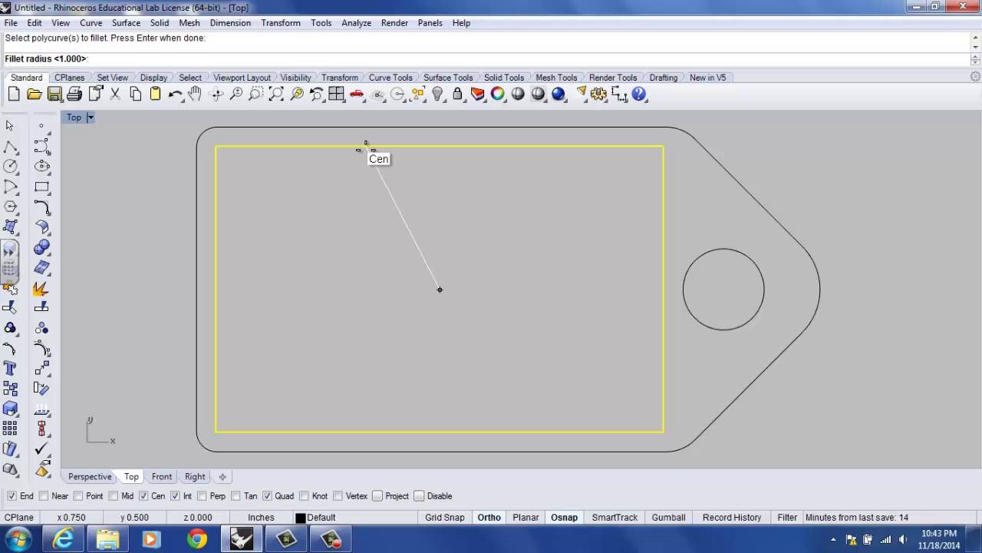
text(.0625)
key(Return)
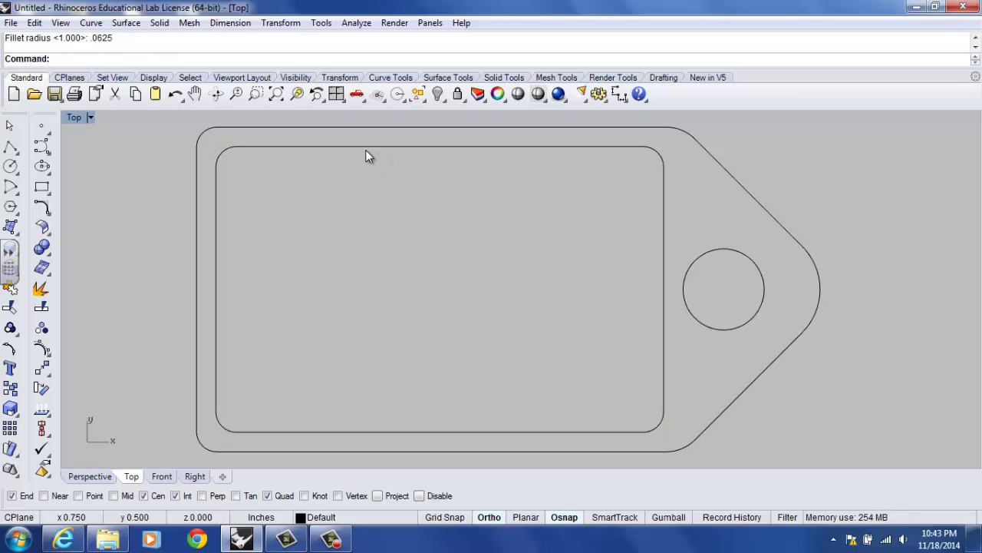